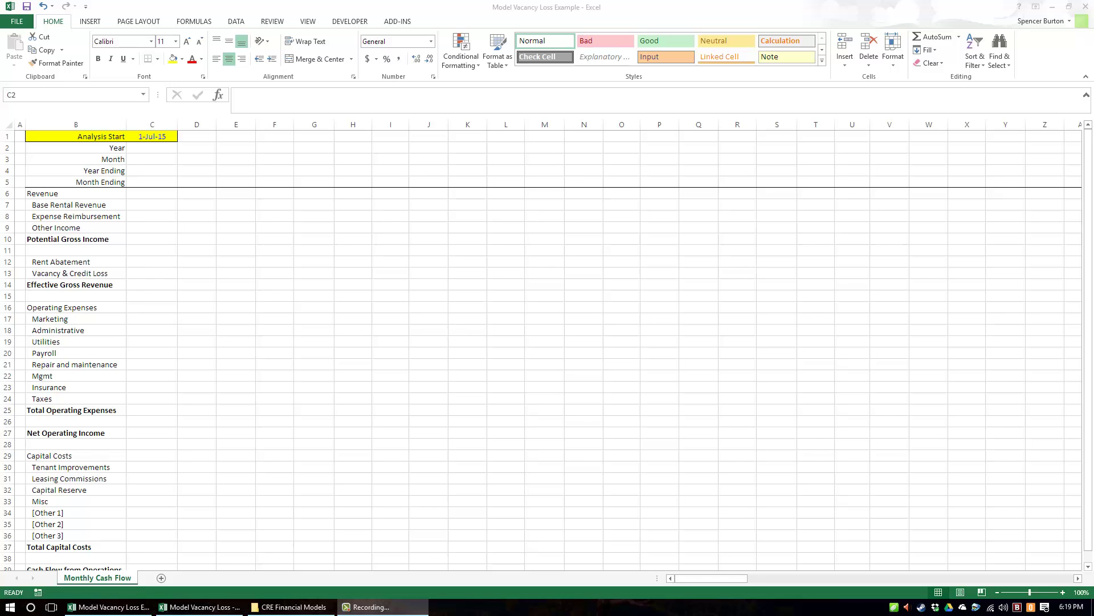
Review the Year, Month, Year Ending and Month Ending labels and the Analysis Start date in C1.
{"action": "left_click_drag", "start_coordinate": [90, 150], "coordinate": [128, 174]}
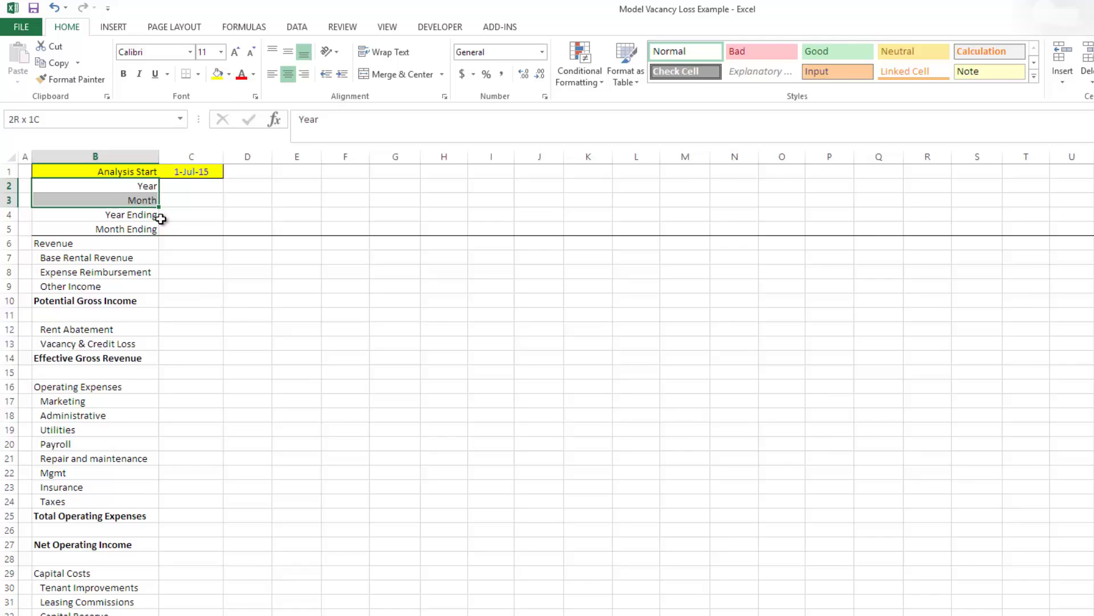
{"action": "left_click_drag", "start_coordinate": [160, 219], "coordinate": [260, 297]}
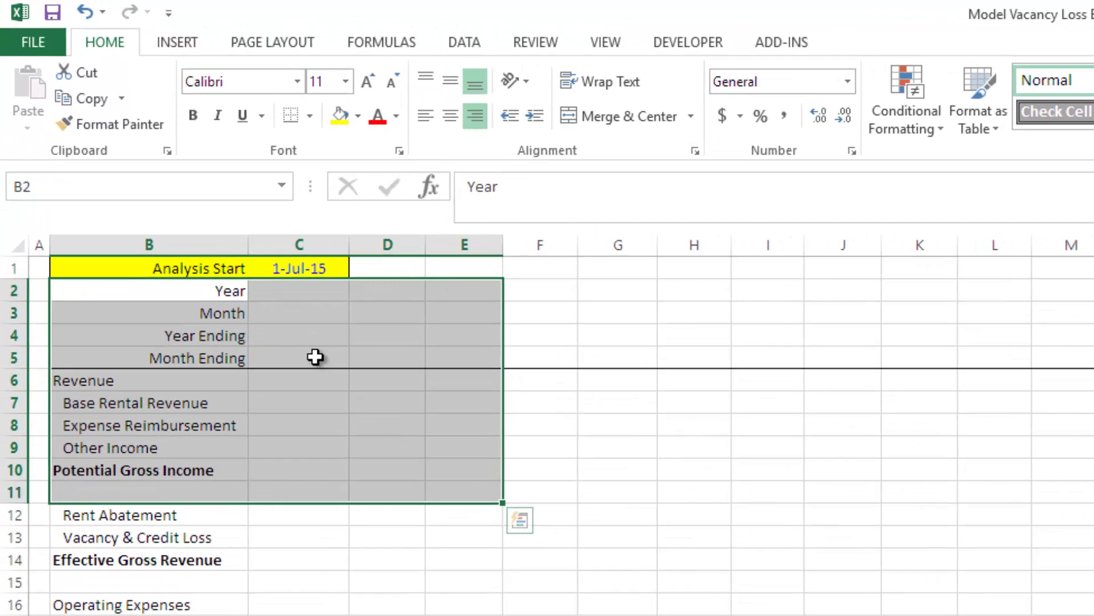
{"action": "left_click", "coordinate": [315, 358]}
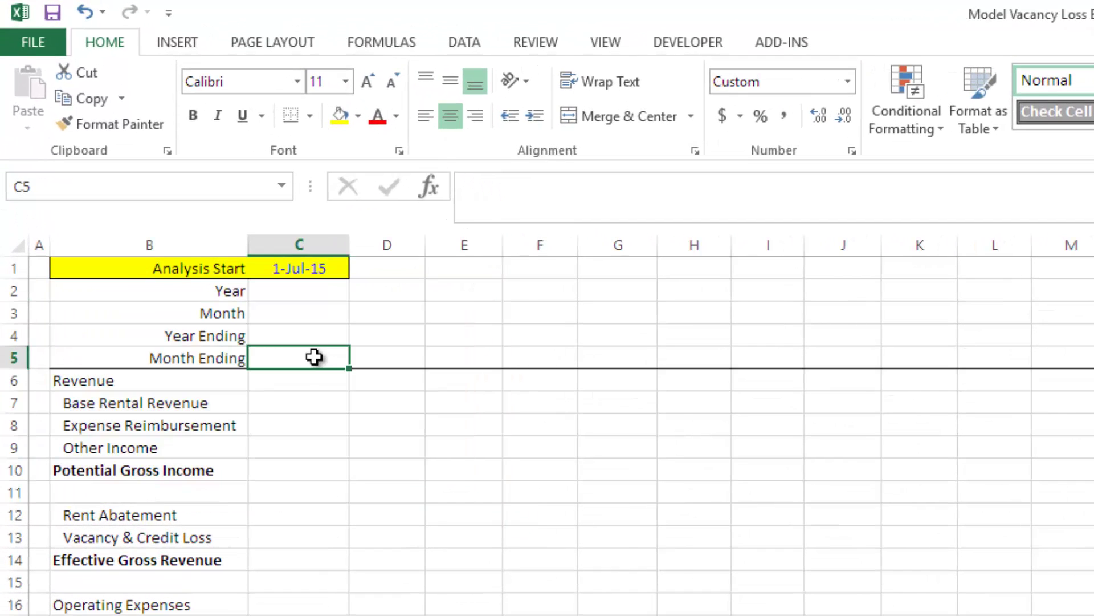
{"action": "left_click_drag", "start_coordinate": [220, 288], "coordinate": [218, 359]}
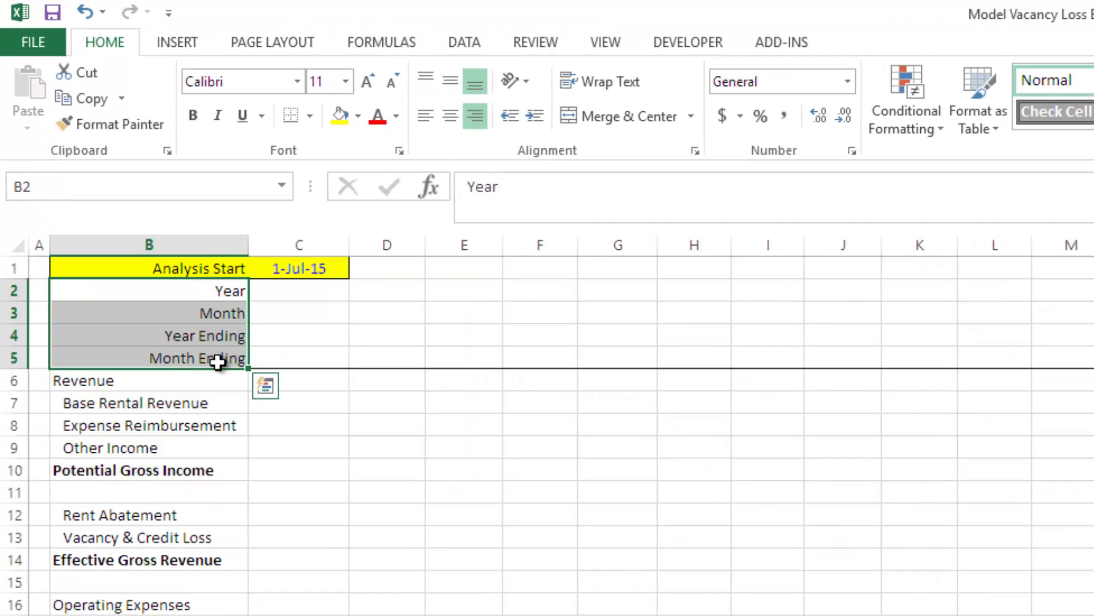
{"action": "left_click", "coordinate": [218, 289]}
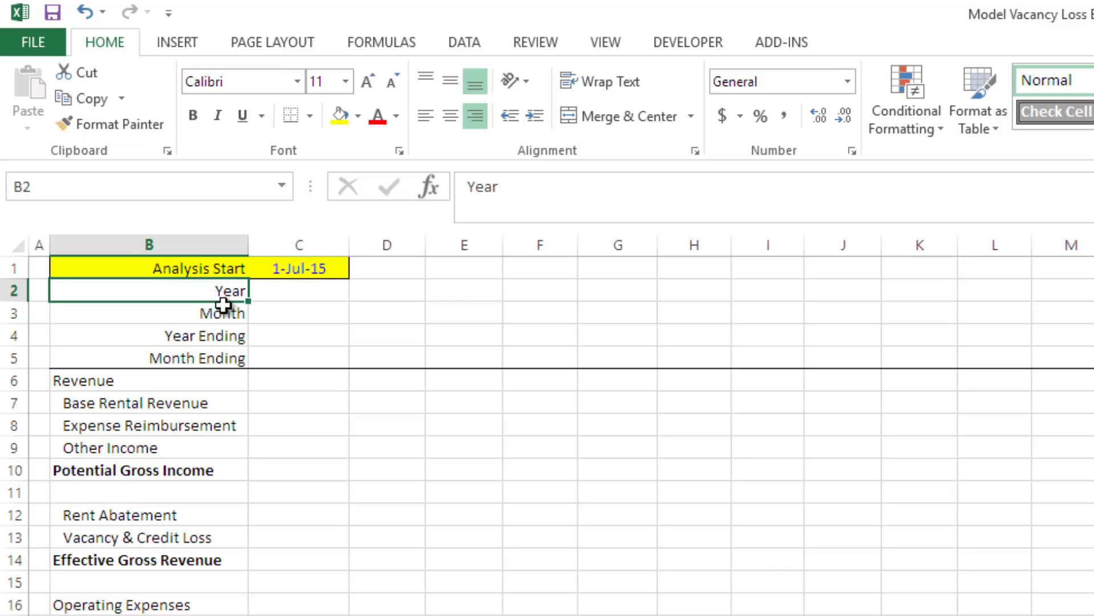
{"action": "left_click", "coordinate": [230, 337]}
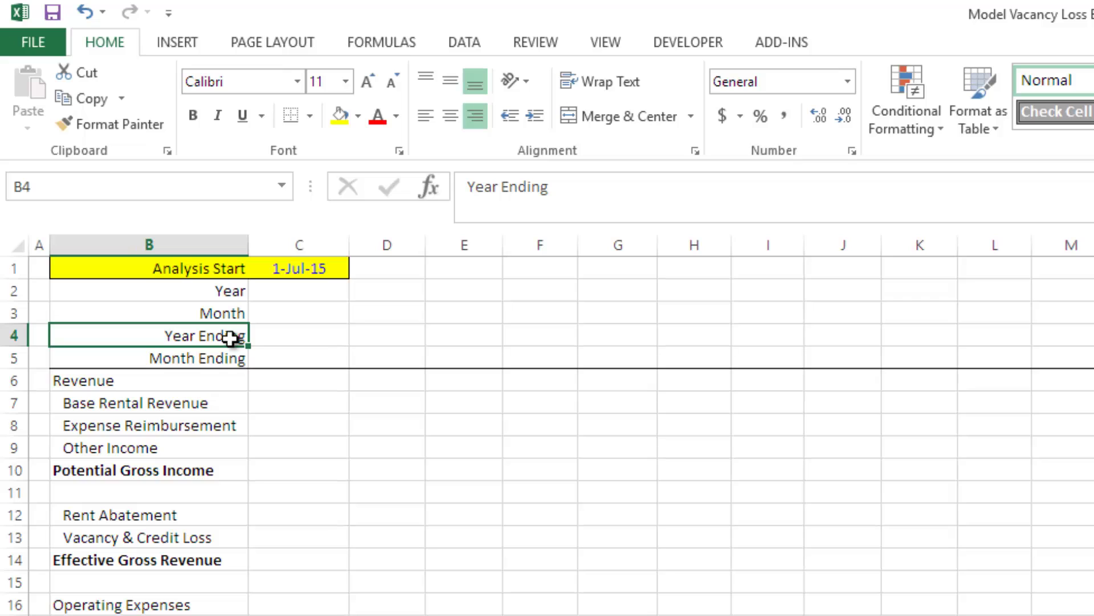
{"action": "left_click", "coordinate": [235, 357]}
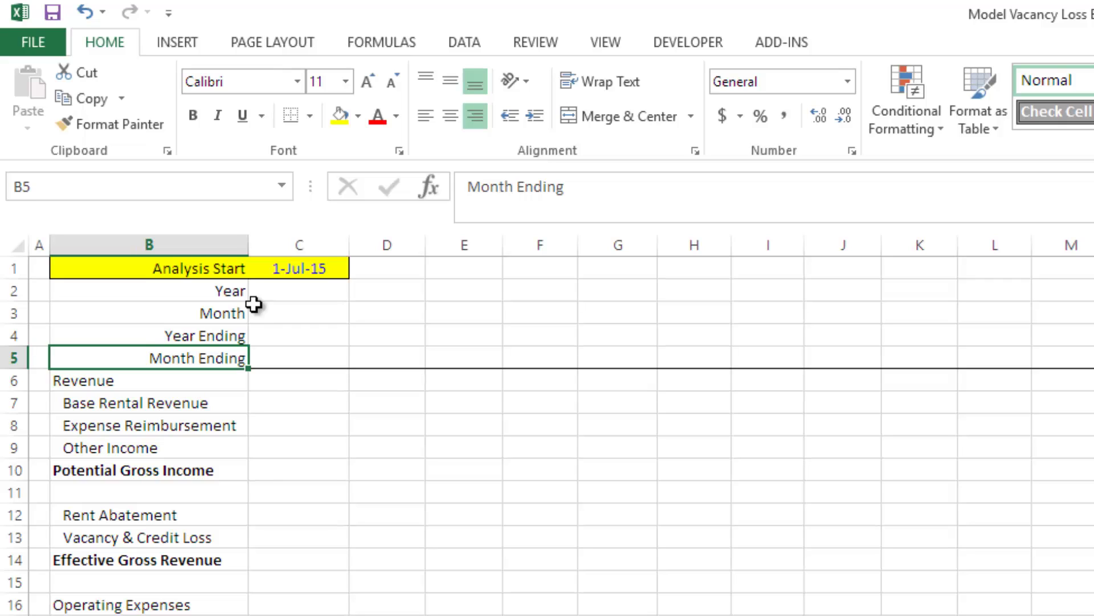
{"action": "key", "text": "Right"}
{"action": "key", "text": "Up"}
{"action": "key", "text": "Up"}
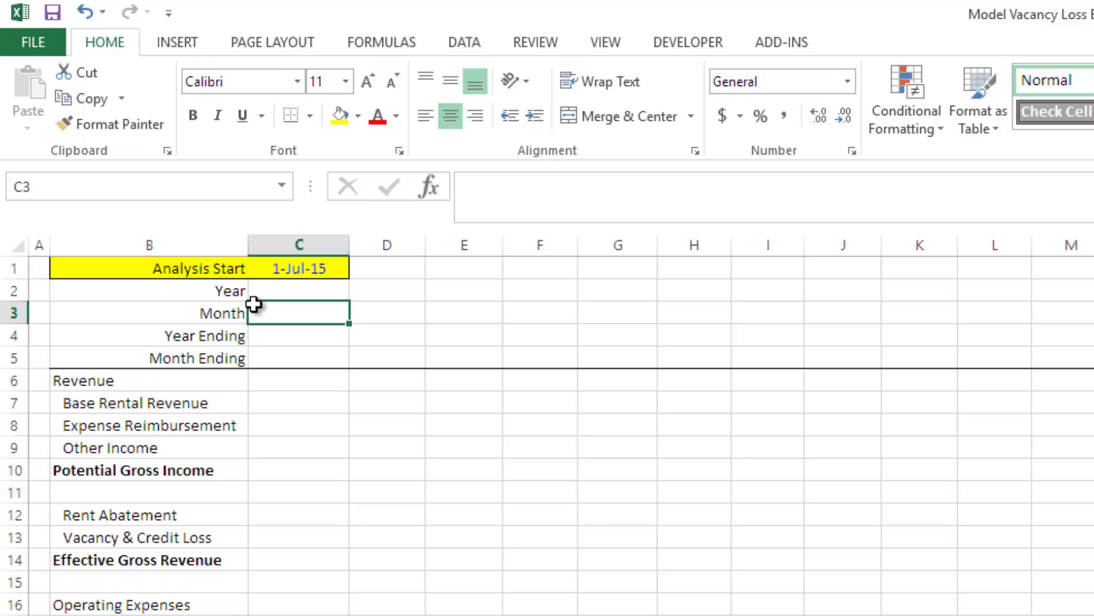
{"action": "key", "text": "Up"}
{"action": "key", "text": "Up"}
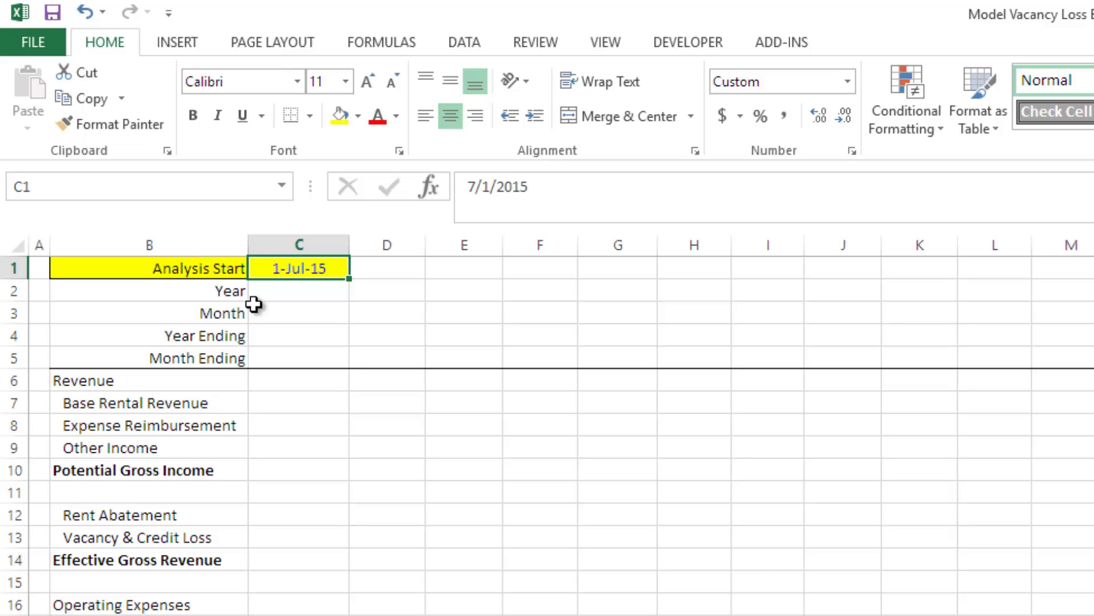
{"action": "left_click", "coordinate": [254, 305]}
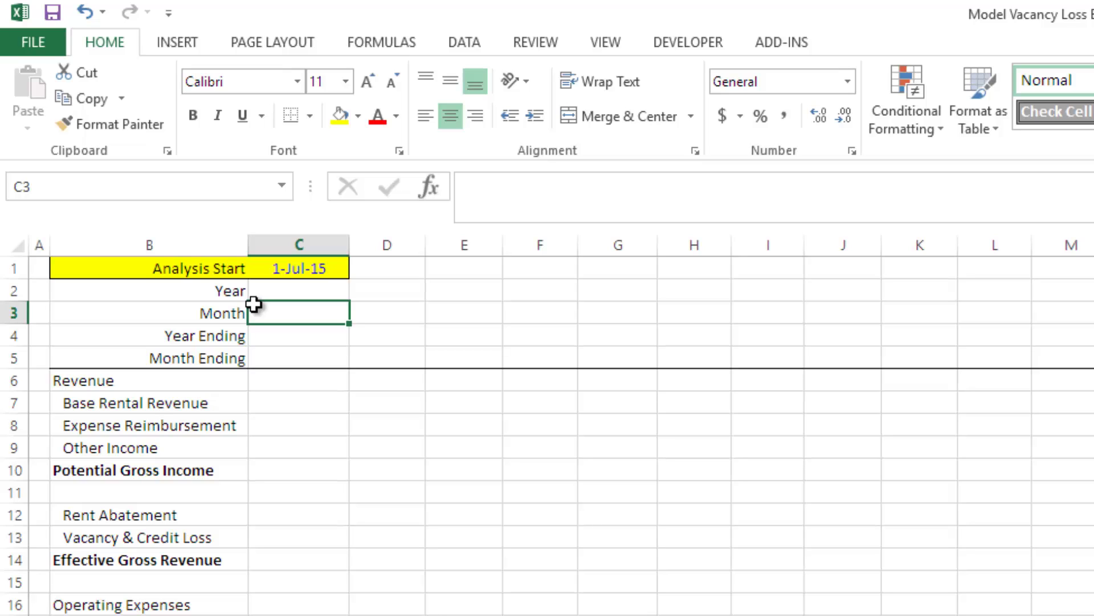
Enter 1 as the first month in C3 and the formula =C3+1 in D3.
{"action": "type", "text": "1"}
{"action": "key", "text": "Tab"}
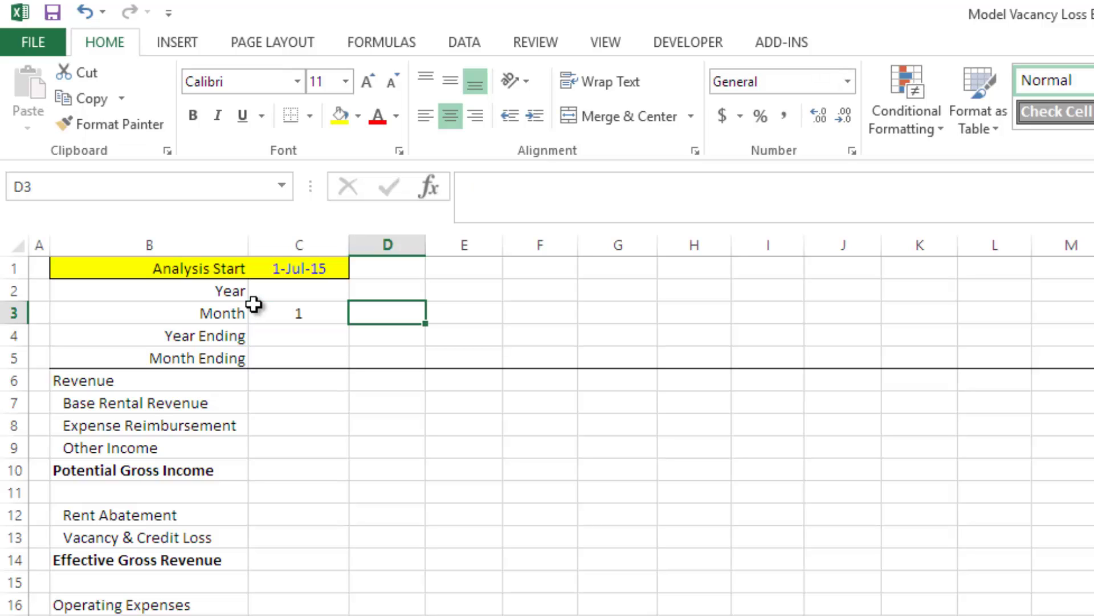
{"action": "type", "text": "="}
{"action": "left_click", "coordinate": [254, 305]}
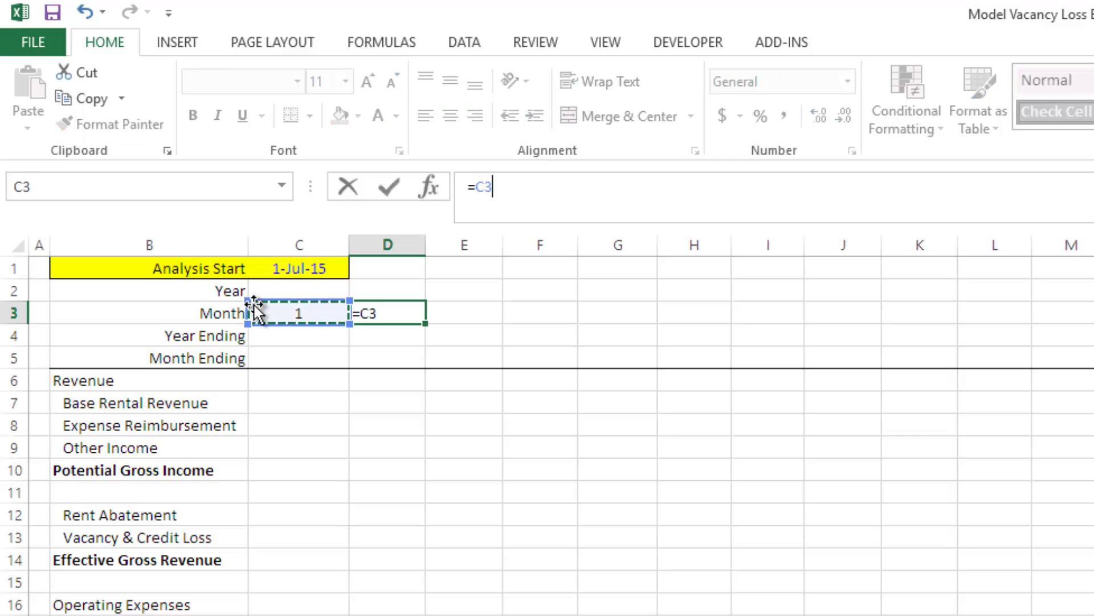
{"action": "type", "text": "+1"}
{"action": "key", "text": "Return"}
{"action": "key", "text": "Up"}
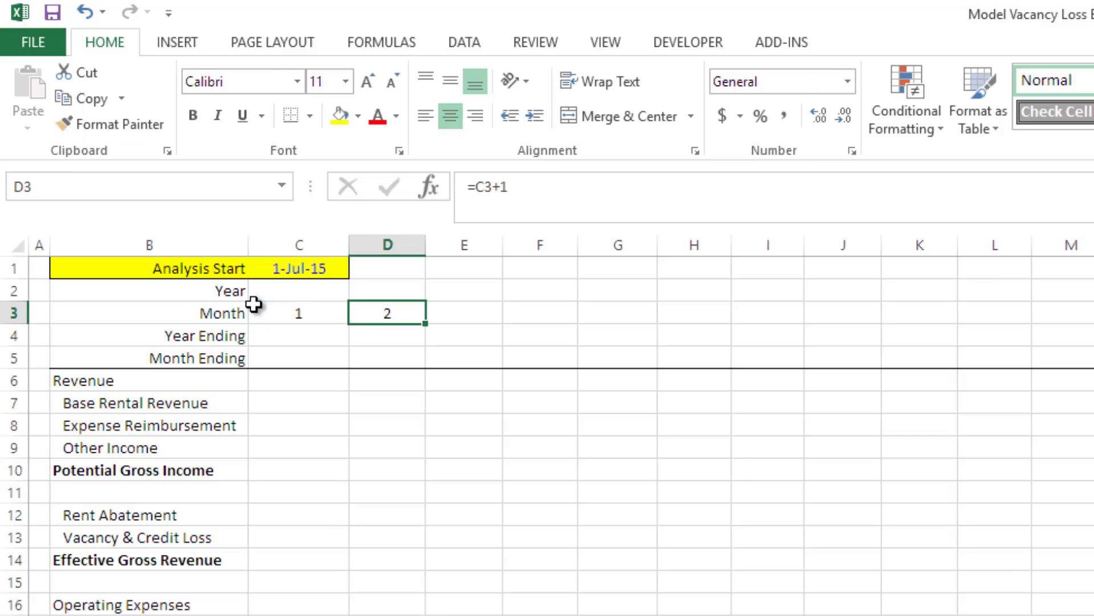
{"action": "left_click", "coordinate": [254, 305]}
Copy D3's next-month formula across row 3 to column EP, ending at month 144.
{"action": "key", "text": "ctrl+c"}
{"action": "key", "text": "Right"}
{"action": "key", "text": "shift+Right"}
{"action": "key", "text": "shift+Right"}
{"action": "key", "text": "shift+Right"}
{"action": "key", "text": "shift+Right"}
{"action": "key", "text": "shift+Right"}
{"action": "key", "text": "shift+Right"}
{"action": "key", "text": "shift+Right"}
{"action": "key", "text": "shift+Right"}
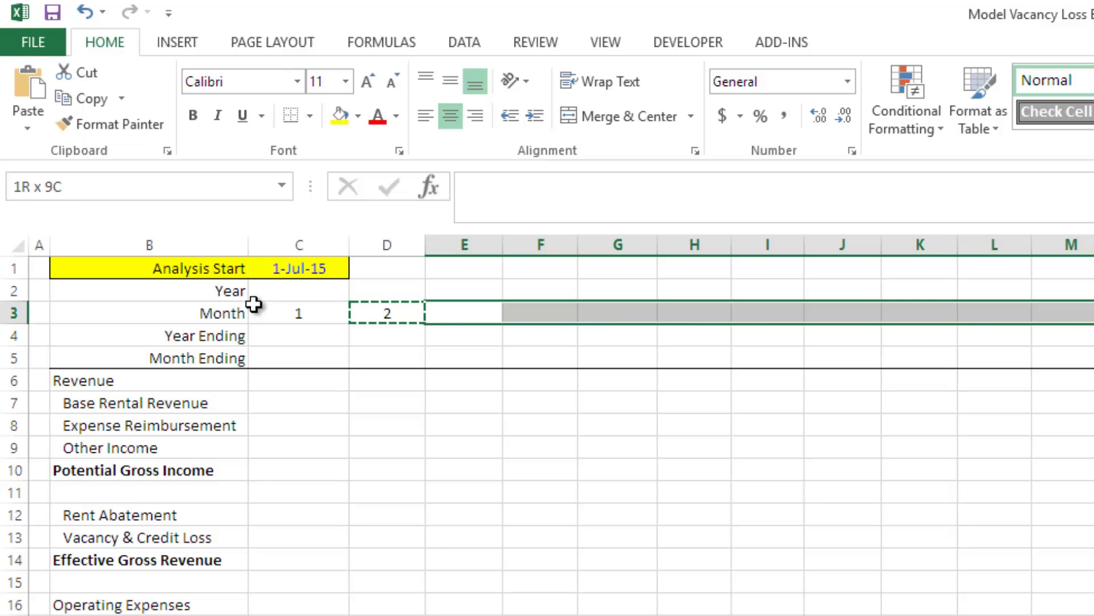
{"action": "key", "text": "shift+Right"}
{"action": "key", "text": "shift+Right"}
{"action": "key", "text": "shift+Right"}
{"action": "key", "text": "shift+Right"}
{"action": "key", "text": "shift+Right"}
{"action": "key", "text": "shift+Right"}
{"action": "key", "text": "shift+Right"}
{"action": "key", "text": "shift+Right"}
{"action": "key", "text": "shift+Right"}
{"action": "key", "text": "shift+Right"}
{"action": "key", "text": "shift+Right"}
{"action": "key", "text": "shift+Right"}
{"action": "key", "text": "shift+Right"}
{"action": "key", "text": "shift+Right"}
{"action": "key", "text": "shift+Right"}
{"action": "key", "text": "shift+Right"}
{"action": "key", "text": "shift+Right"}
{"action": "key", "text": "shift+Right"}
{"action": "key", "text": "shift+Right"}
{"action": "key", "text": "shift+Right"}
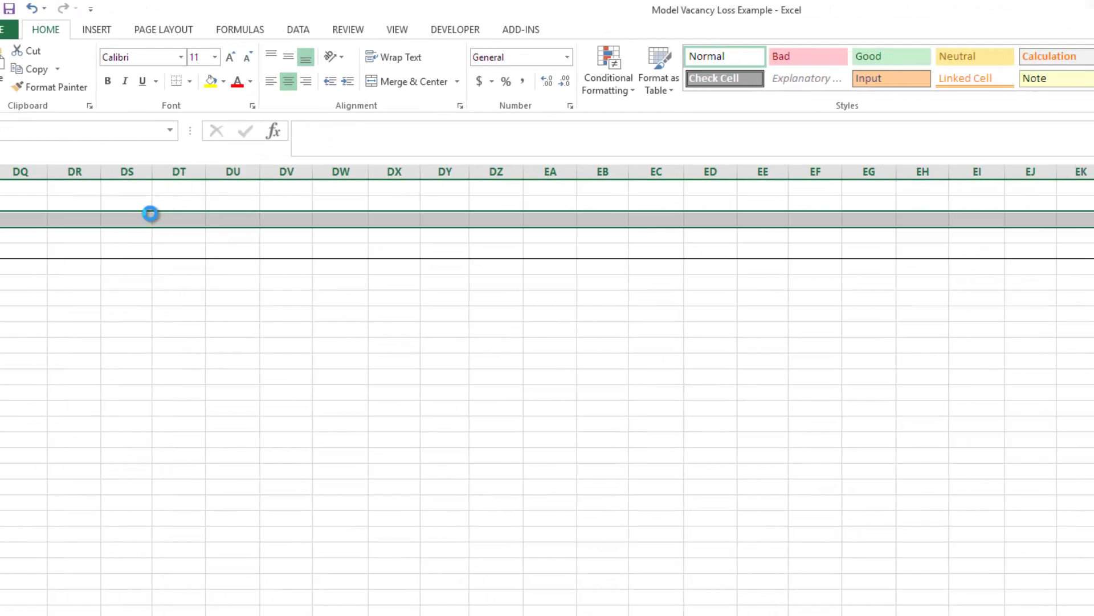
{"action": "key", "text": "ctrl+v"}
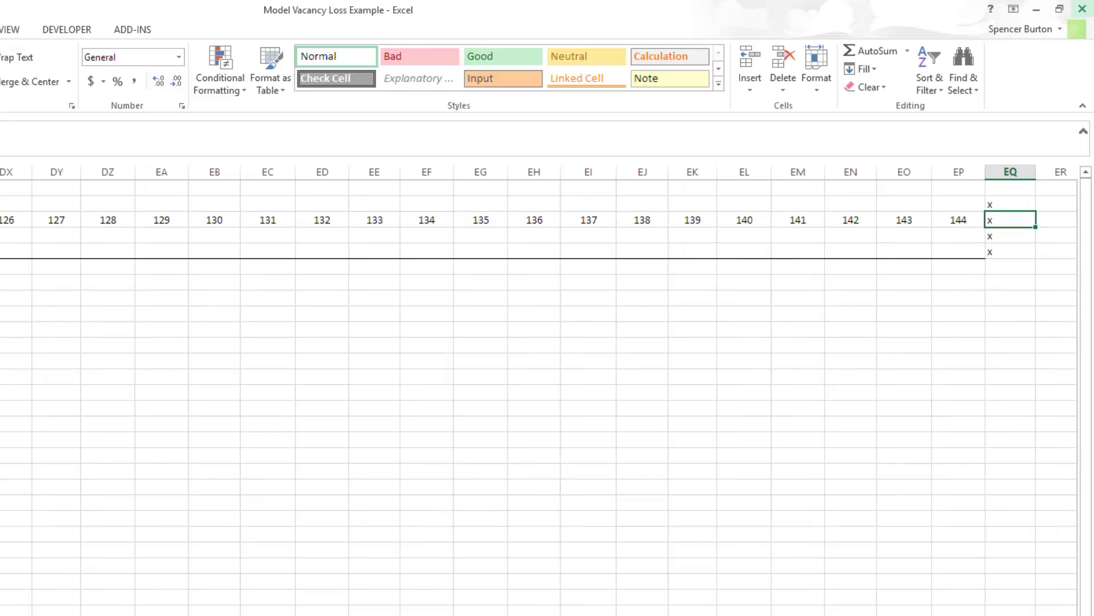
{"action": "key", "text": "Left"}
{"action": "key", "text": "ctrl+Left"}
Review the month numbers and formulas along the header rows.
{"action": "left_click", "coordinate": [108, 215]}
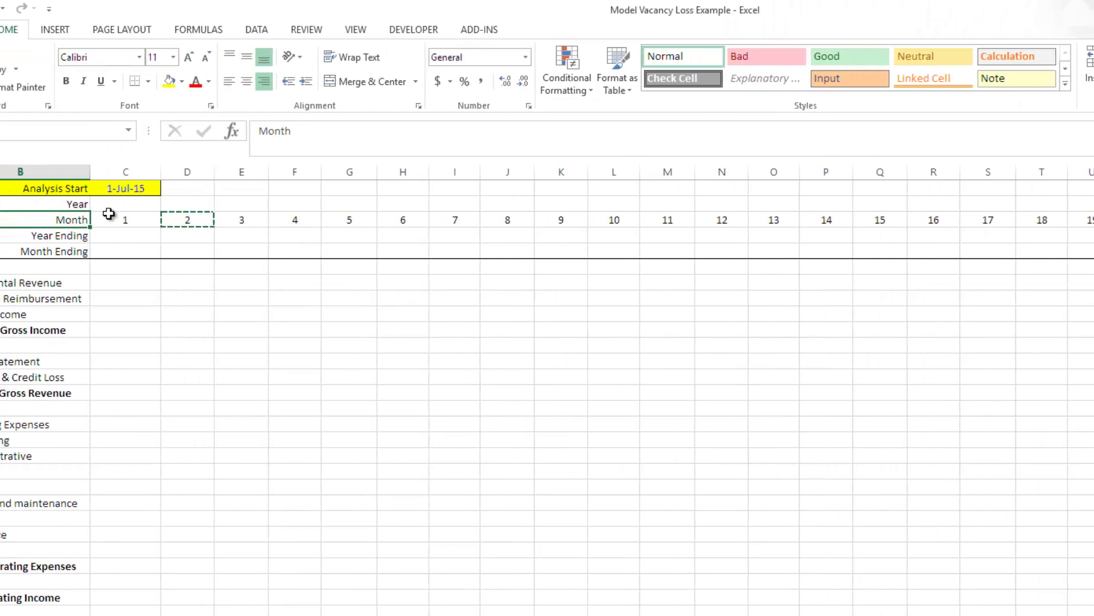
{"action": "key", "text": "Up"}
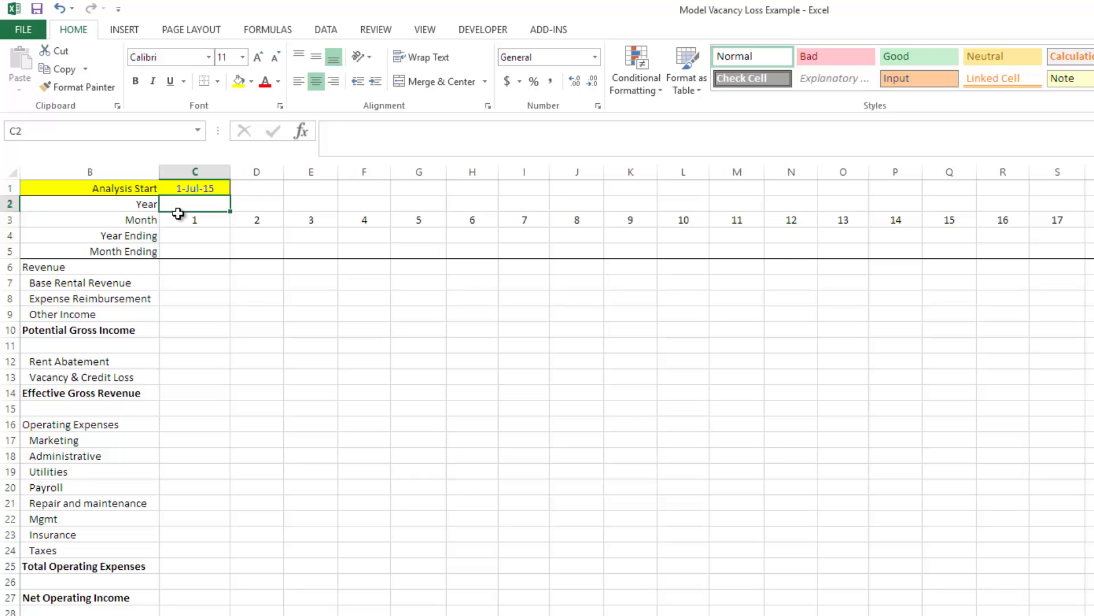
{"action": "key", "text": "Down"}
{"action": "key", "text": "Right"}
{"action": "key", "text": "Right"}
{"action": "key", "text": "Right"}
{"action": "key", "text": "Right"}
{"action": "key", "text": "Right"}
{"action": "key", "text": "Right"}
{"action": "key", "text": "Right"}
{"action": "key", "text": "Right"}
{"action": "key", "text": "Right"}
{"action": "key", "text": "Right"}
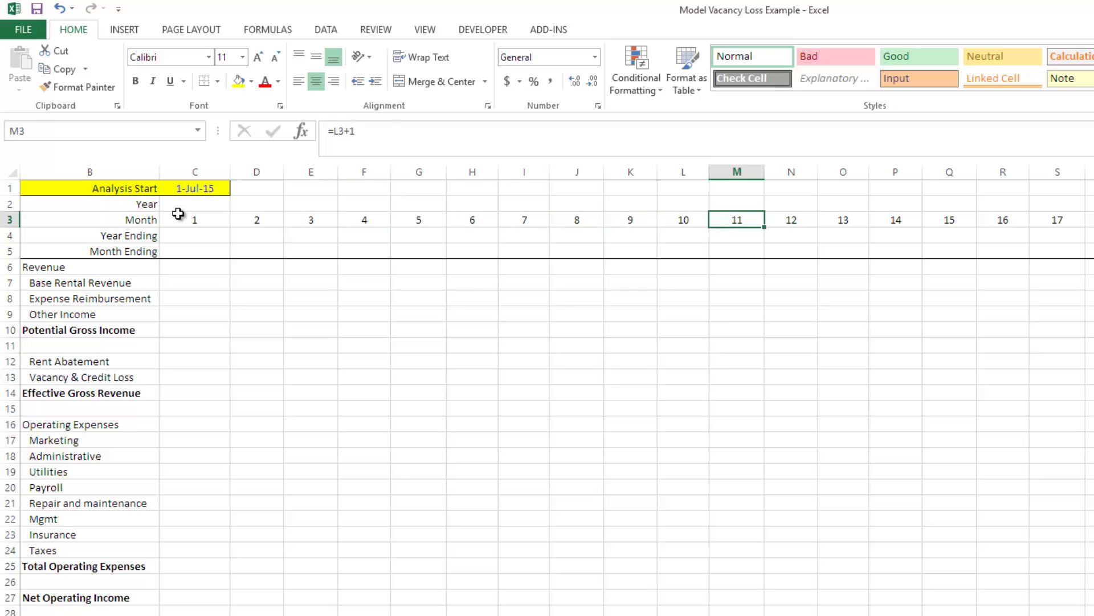
{"action": "key", "text": "Right"}
{"action": "key", "text": "Up"}
{"action": "key", "text": "Left"}
{"action": "key", "text": "Left"}
{"action": "key", "text": "Left"}
{"action": "key", "text": "Left"}
{"action": "key", "text": "Left"}
{"action": "key", "text": "Left"}
{"action": "key", "text": "Left"}
{"action": "key", "text": "Left"}
{"action": "key", "text": "Right"}
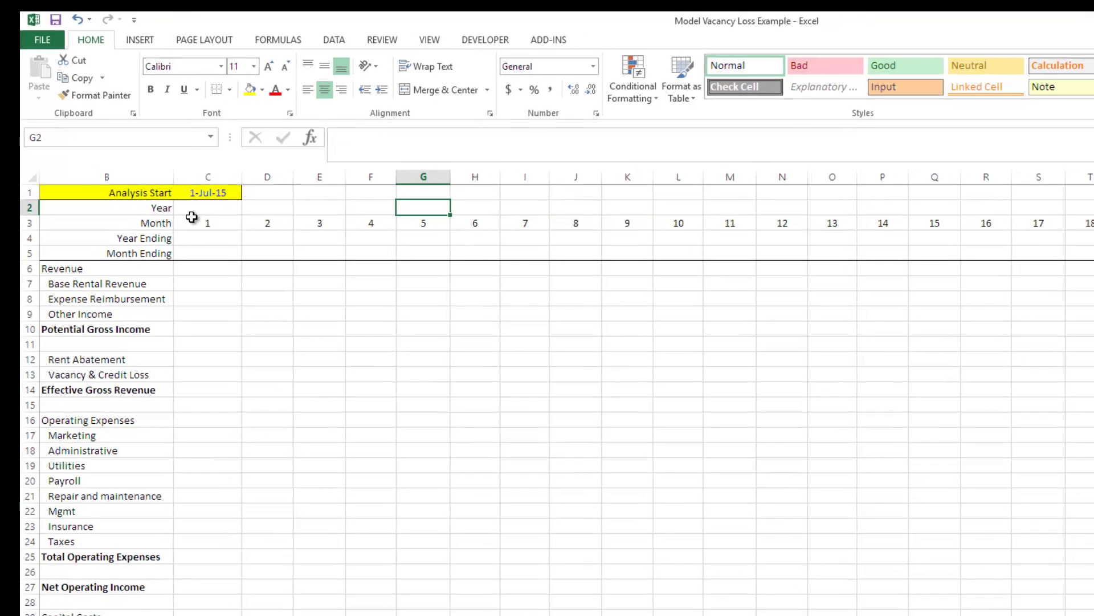
{"action": "key", "text": "Right"}
{"action": "key", "text": "Right"}
{"action": "key", "text": "Right"}
{"action": "key", "text": "Down"}
{"action": "key", "text": "Right"}
{"action": "key", "text": "Right"}
{"action": "key", "text": "Right"}
{"action": "key", "text": "Right"}
{"action": "key", "text": "Right"}
{"action": "key", "text": "Right"}
{"action": "key", "text": "Right"}
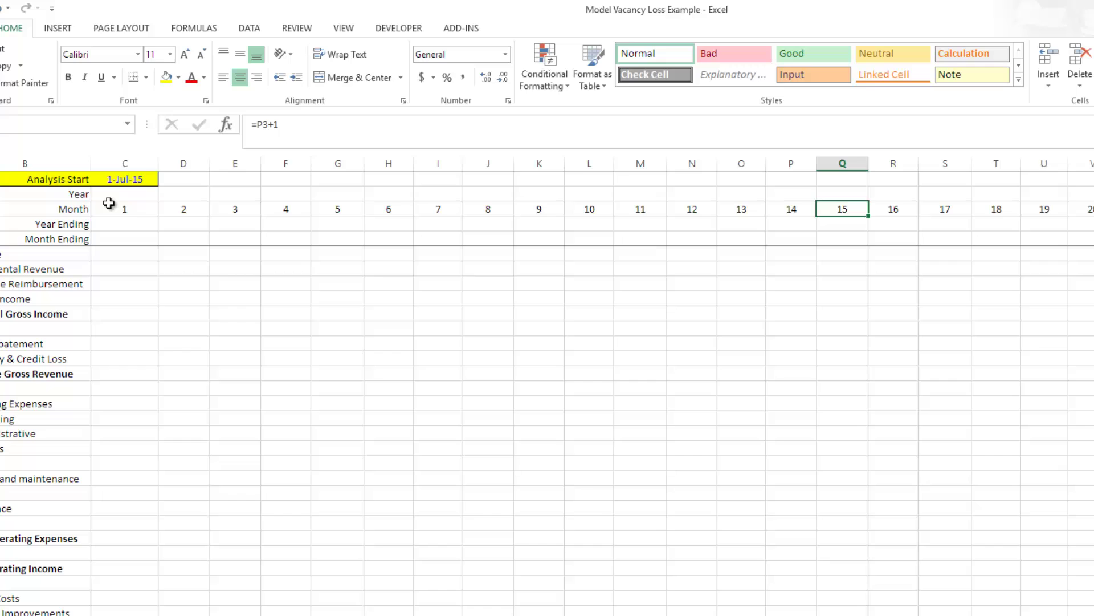
{"action": "key", "text": "Left"}
{"action": "key", "text": "Left"}
{"action": "key", "text": "Left"}
{"action": "key", "text": "Left"}
{"action": "key", "text": "Left"}
{"action": "key", "text": "Left"}
{"action": "key", "text": "Left"}
{"action": "key", "text": "Left"}
{"action": "key", "text": "Left"}
{"action": "key", "text": "Left"}
{"action": "key", "text": "Left"}
{"action": "key", "text": "Left"}
{"action": "key", "text": "Left"}
{"action": "key", "text": "Left"}
Enter =ROUNDUP(C3/12,0) in C2 to give the first year number.
{"action": "key", "text": "Up"}
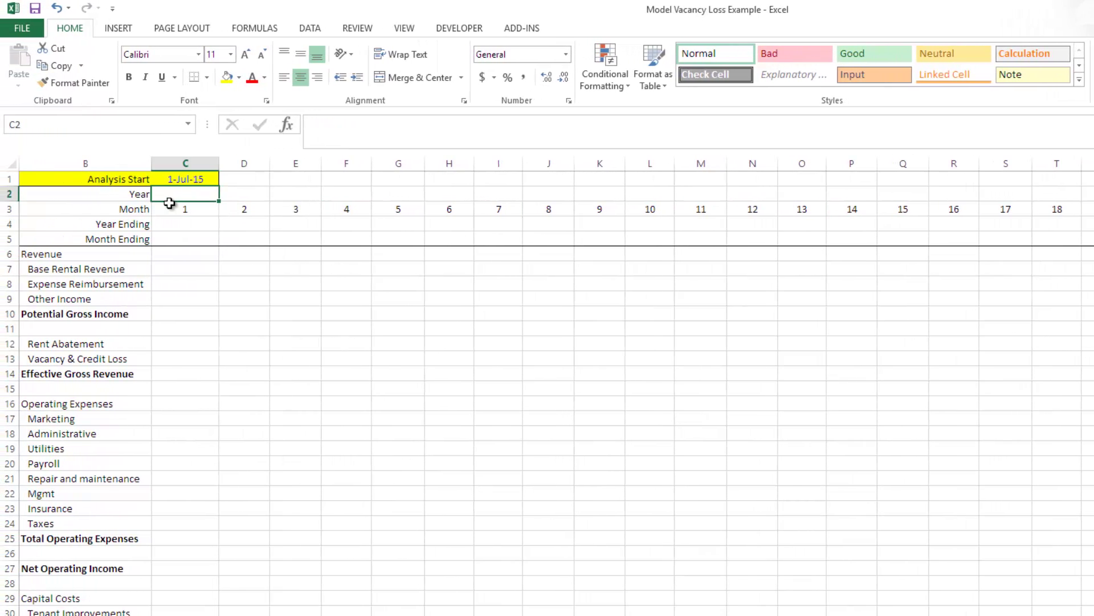
{"action": "type", "text": "=roundup"}
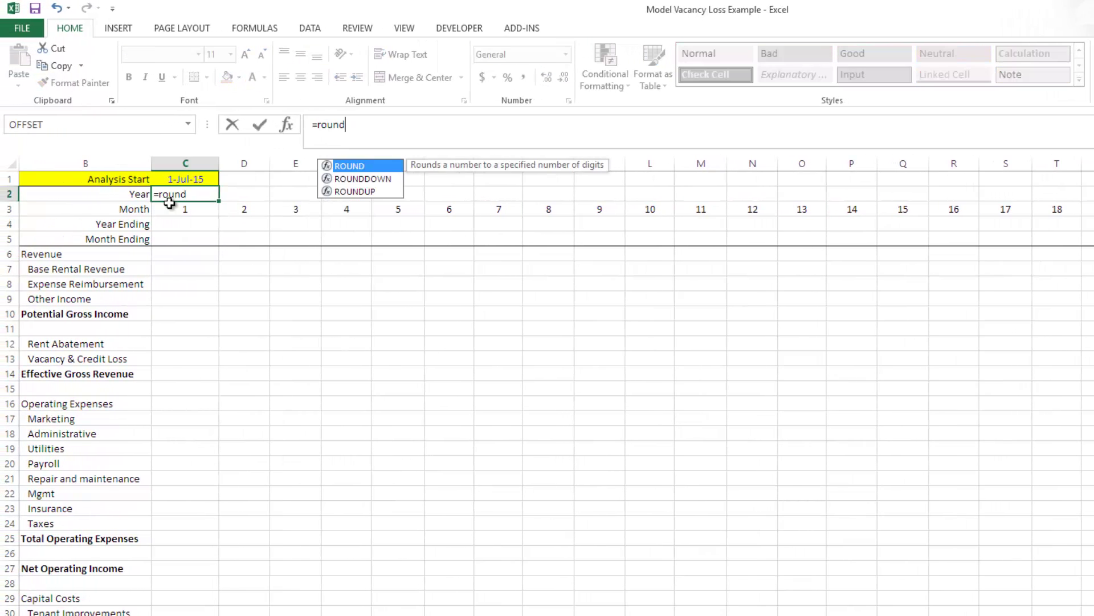
{"action": "key", "text": "Tab"}
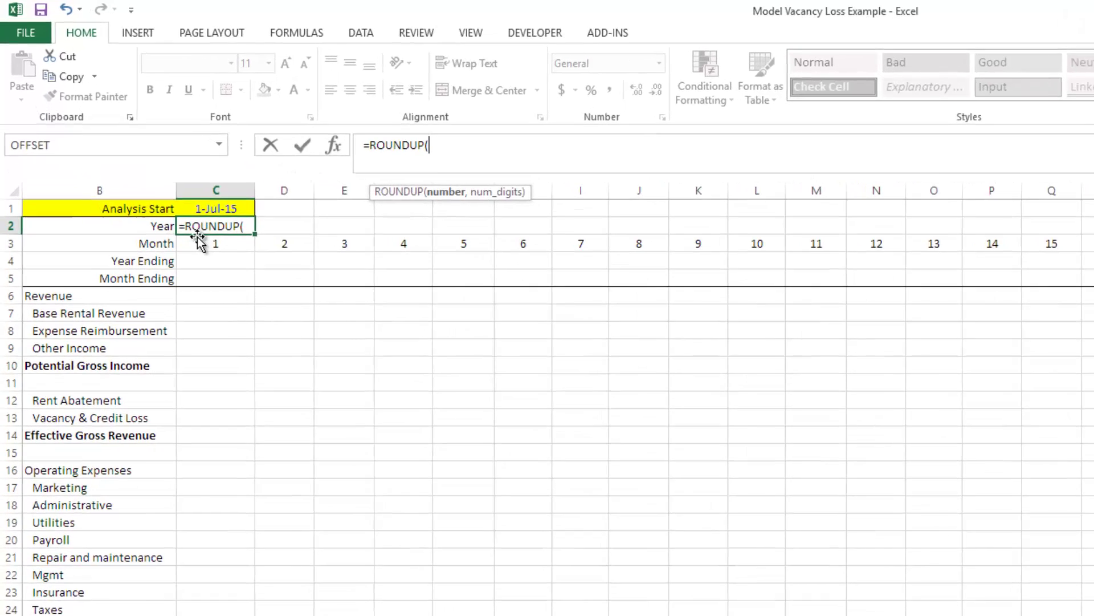
{"action": "left_click", "coordinate": [171, 207]}
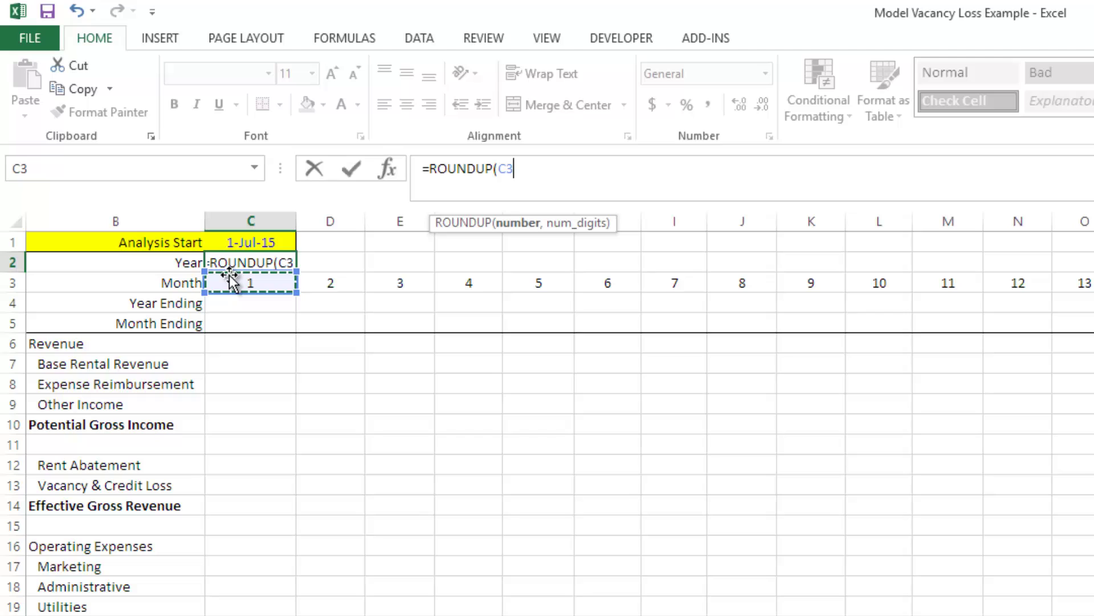
{"action": "type", "text": "/12"}
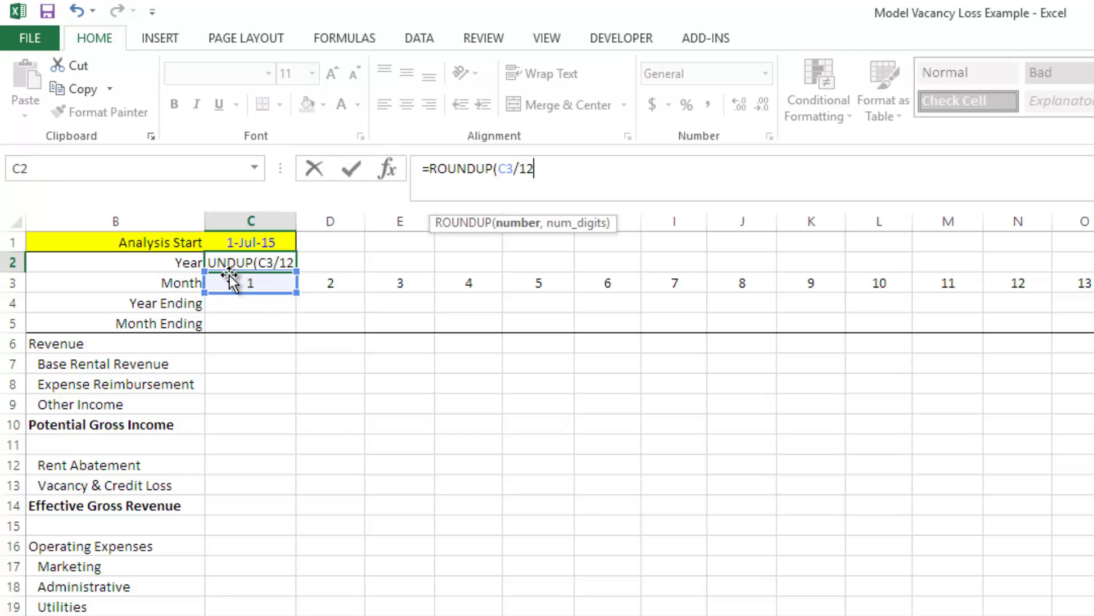
{"action": "type", "text": ",0"}
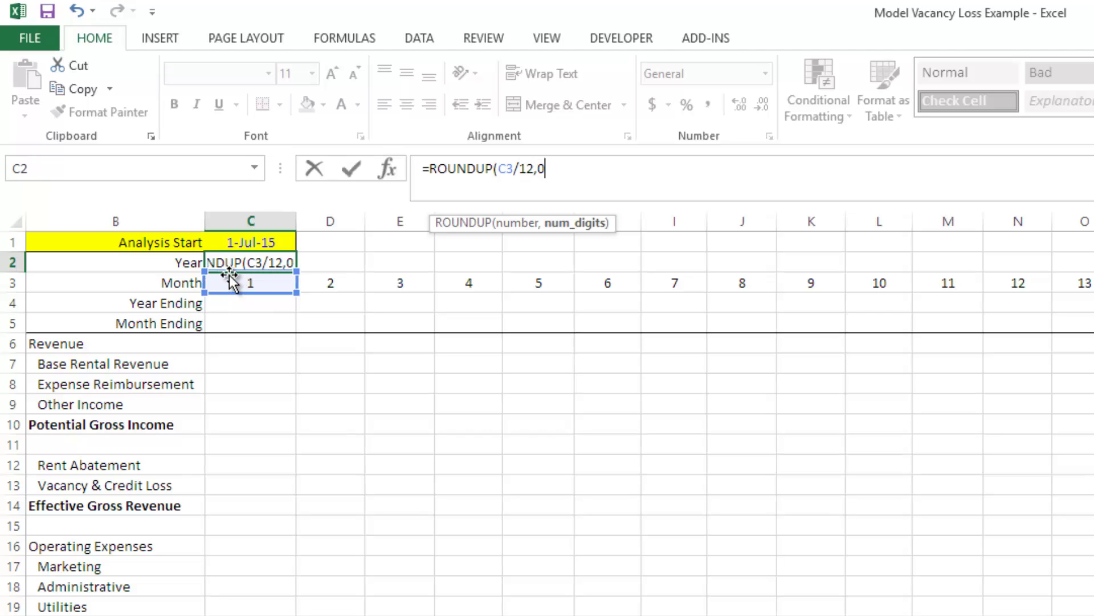
{"action": "key", "text": "Return"}
{"action": "key", "text": "Up"}
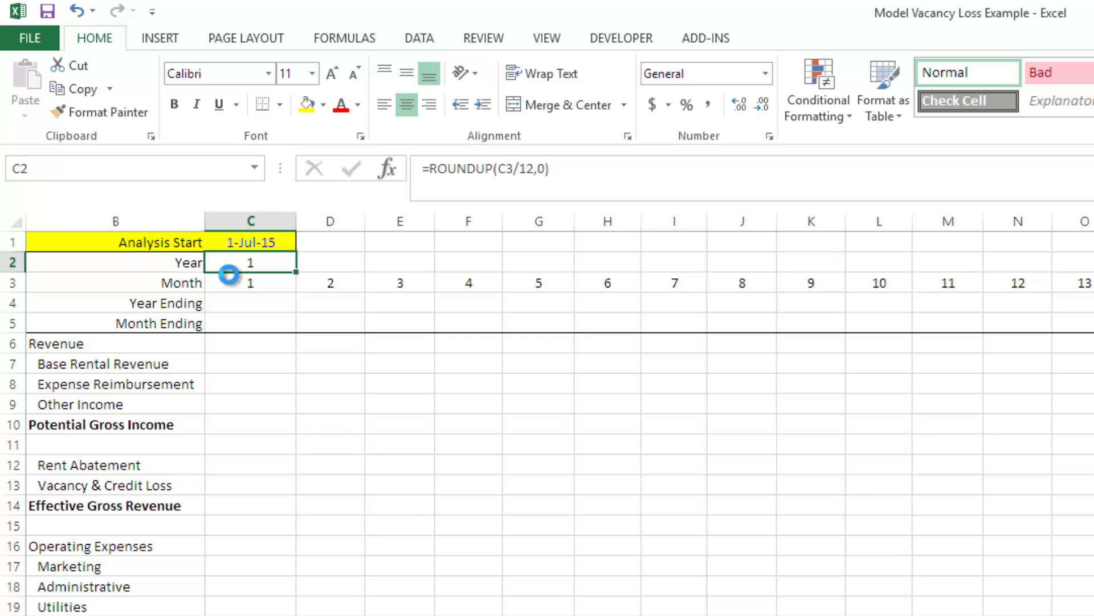
Copy C2's Year formula across D2:O2 and check where the year changes to 2.
{"action": "key", "text": "ctrl+c"}
{"action": "key", "text": "Right"}
{"action": "key", "text": "shift+Right"}
{"action": "key", "text": "shift+Right"}
{"action": "key", "text": "shift+Right"}
{"action": "key", "text": "shift+Right"}
{"action": "key", "text": "shift+Right"}
{"action": "key", "text": "shift+Right"}
{"action": "key", "text": "shift+Right"}
{"action": "key", "text": "shift+Right"}
{"action": "key", "text": "shift+Right"}
{"action": "key", "text": "shift+Right"}
{"action": "key", "text": "shift+Right"}
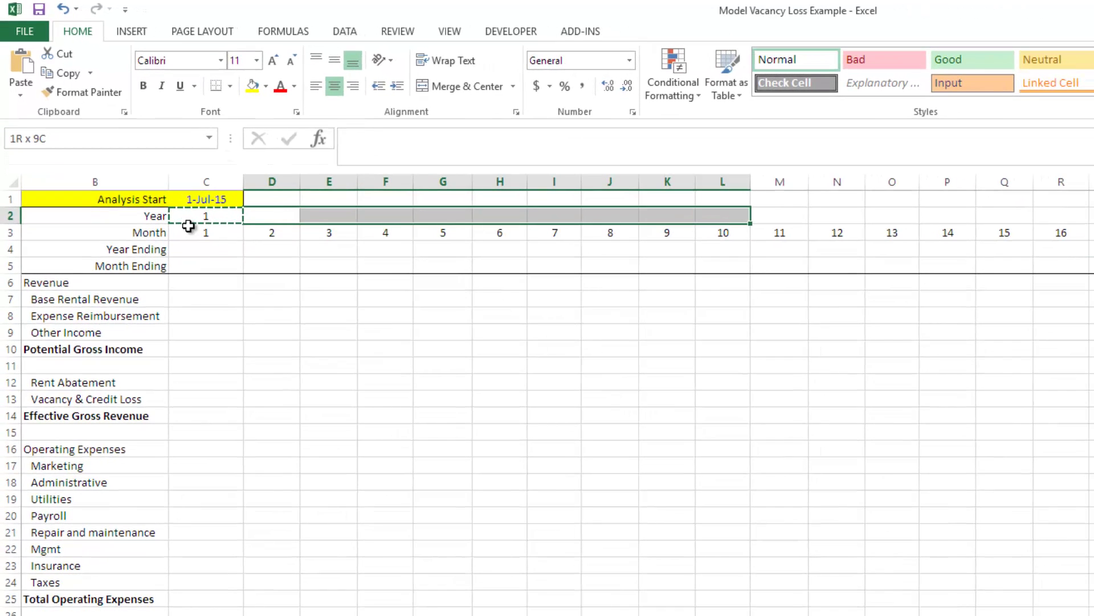
{"action": "key", "text": "ctrl+v"}
{"action": "key", "text": "Escape"}
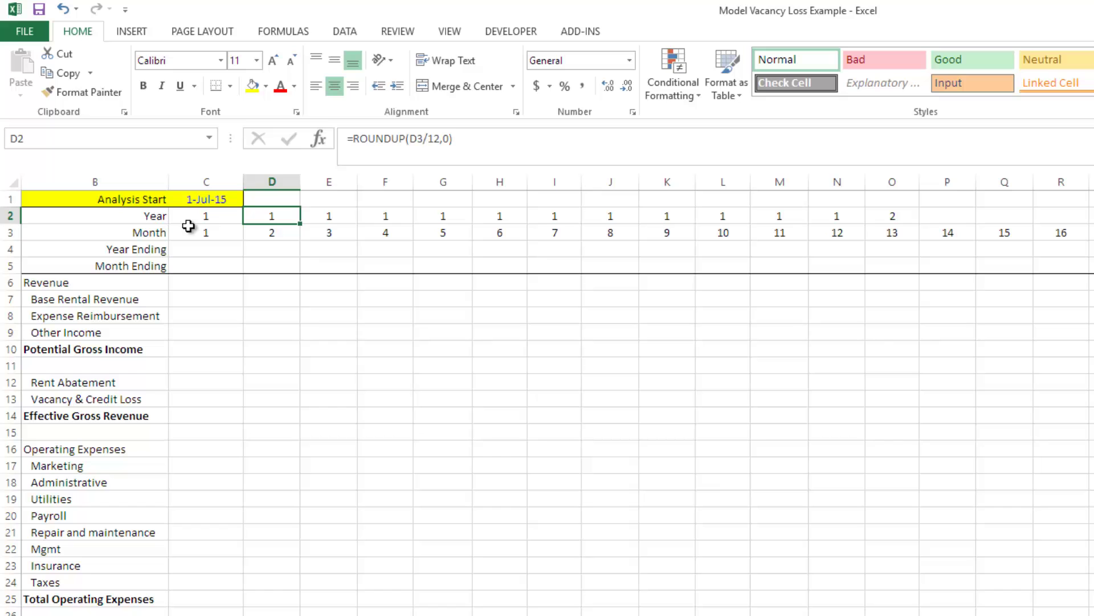
{"action": "key", "text": "Right"}
{"action": "key", "text": "Right"}
{"action": "key", "text": "Right"}
{"action": "key", "text": "Right"}
{"action": "key", "text": "Right"}
{"action": "key", "text": "Right"}
{"action": "key", "text": "Right"}
{"action": "key", "text": "Right"}
{"action": "key", "text": "Right"}
{"action": "key", "text": "Right"}
{"action": "key", "text": "Right"}
{"action": "key", "text": "Left"}
{"action": "key", "text": "Left"}
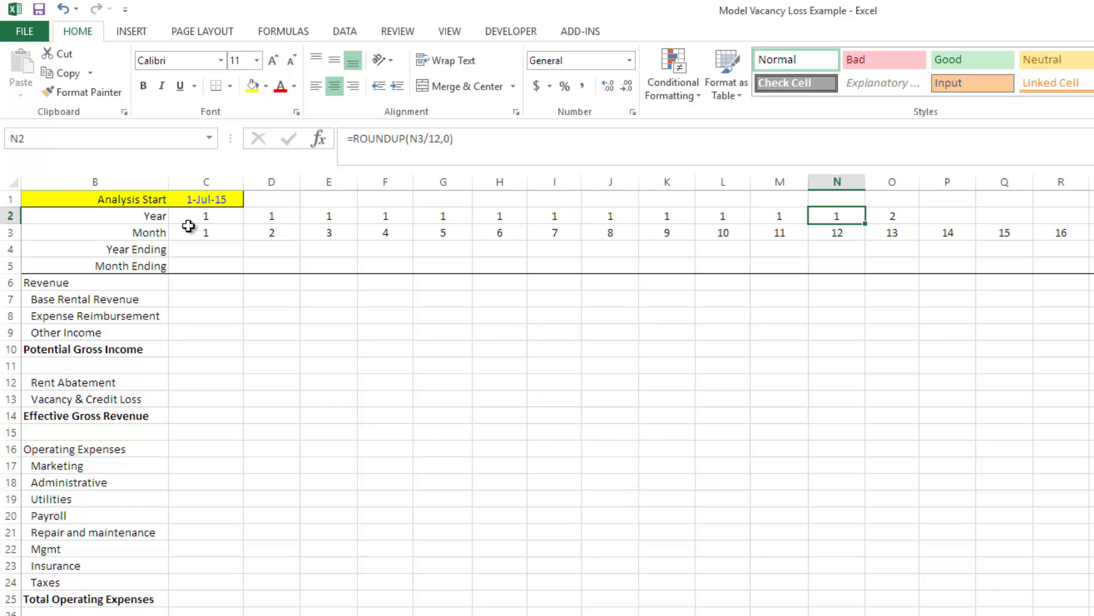
Paste the Year formula from O2 into P2:AA2 and review the values.
{"action": "key", "text": "Right"}
{"action": "key", "text": "Right"}
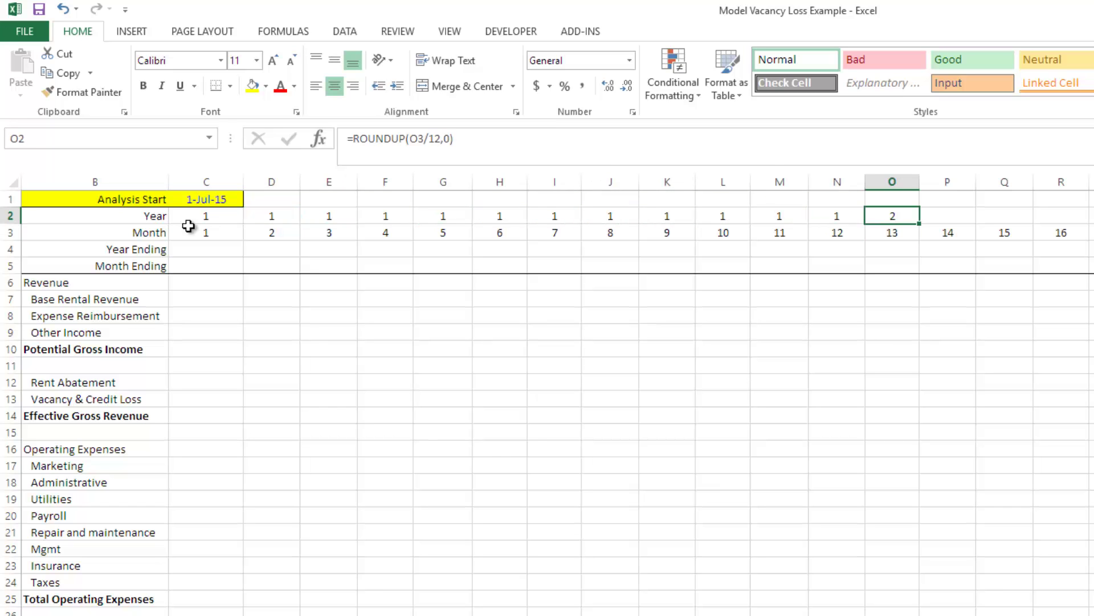
{"action": "key", "text": "ctrl+c"}
{"action": "key", "text": "Right"}
{"action": "key", "text": "shift+Right"}
{"action": "key", "text": "shift+Right"}
{"action": "key", "text": "shift+Right"}
{"action": "key", "text": "shift+Right"}
{"action": "key", "text": "shift+Right"}
{"action": "key", "text": "shift+Right"}
{"action": "key", "text": "shift+Right"}
{"action": "key", "text": "shift+Right"}
{"action": "key", "text": "shift+Right"}
{"action": "key", "text": "shift+Right"}
{"action": "key", "text": "shift+Right"}
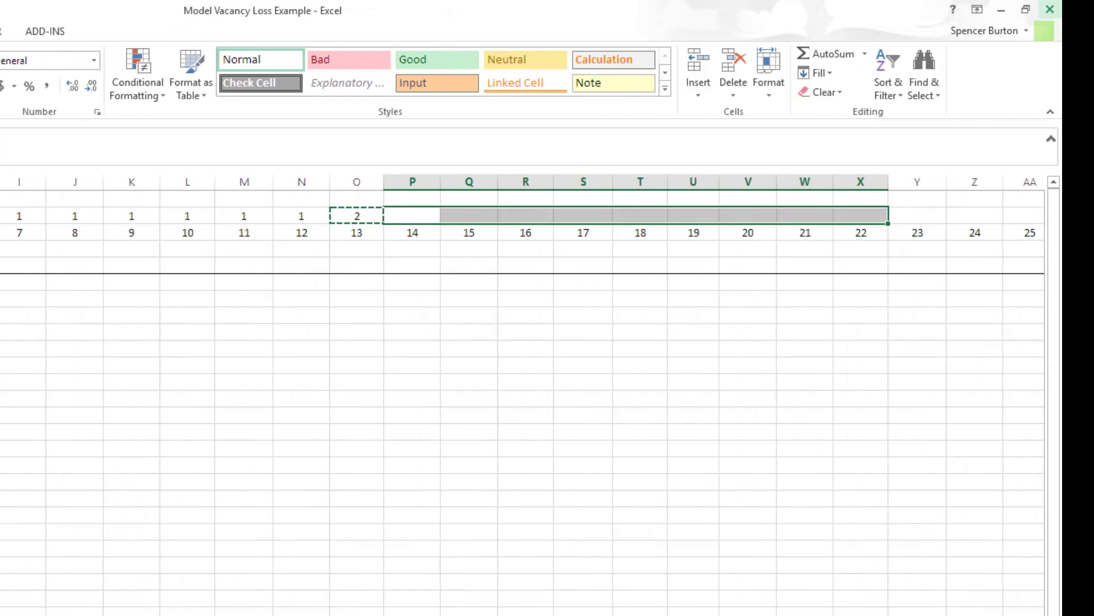
{"action": "key", "text": "ctrl+v"}
{"action": "key", "text": "Escape"}
{"action": "key", "text": "Down"}
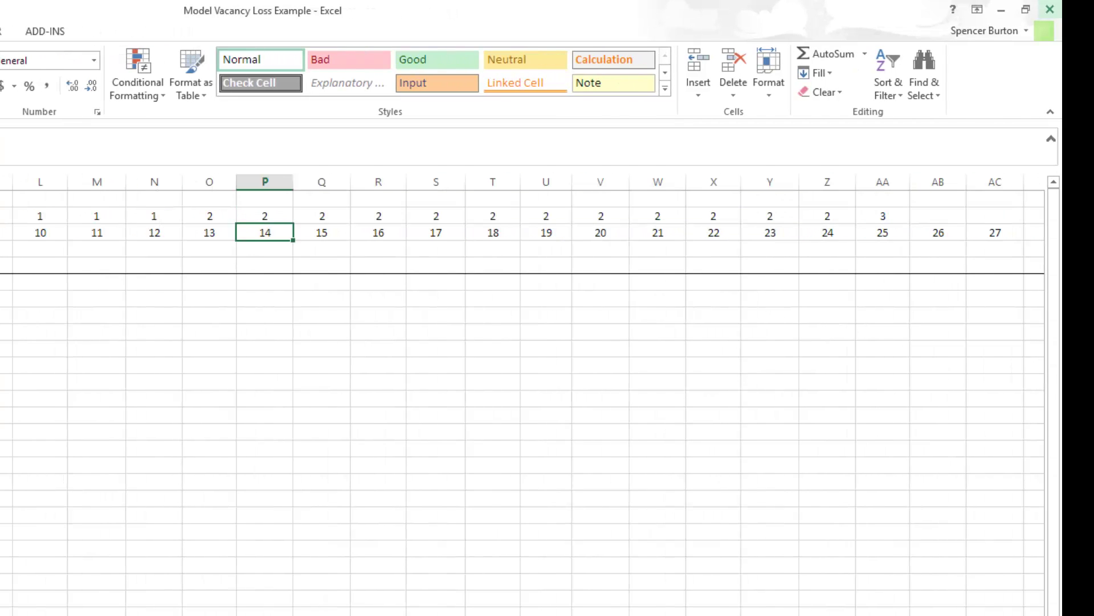
{"action": "key", "text": "Up"}
{"action": "key", "text": "Right"}
Fill the Year formula from AA2 through EP2 and confirm the last value is 12.
{"action": "key", "text": "Right"}
{"action": "key", "text": "Right"}
{"action": "key", "text": "Right"}
{"action": "key", "text": "Right"}
{"action": "key", "text": "Right"}
{"action": "key", "text": "Right"}
{"action": "key", "text": "Right"}
{"action": "key", "text": "Right"}
{"action": "key", "text": "Right"}
{"action": "key", "text": "Right"}
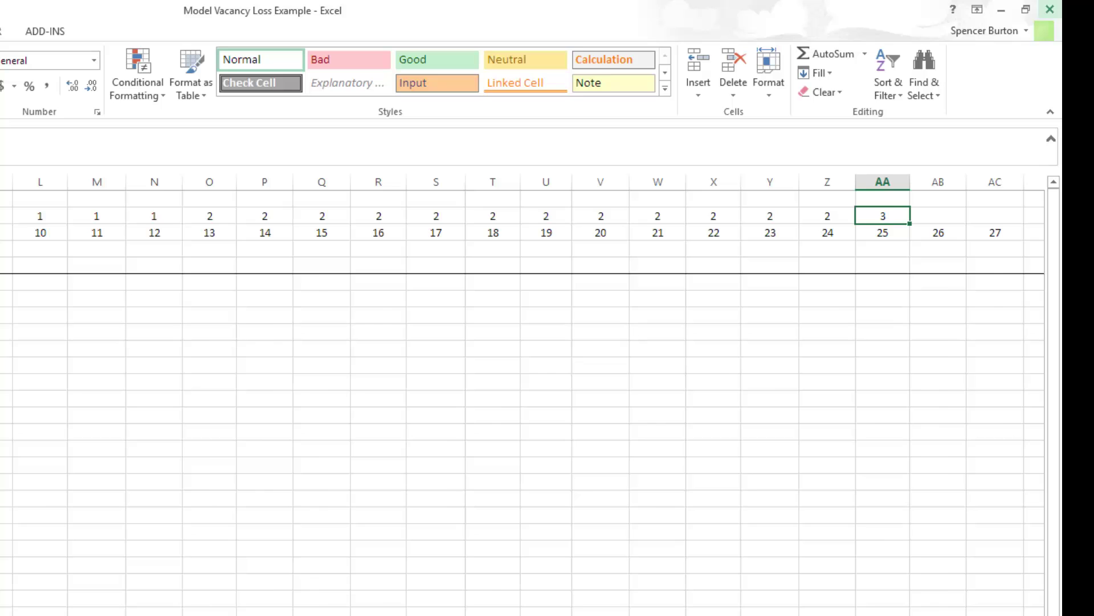
{"action": "key", "text": "ctrl+c"}
{"action": "key", "text": "Right"}
{"action": "key", "text": "ctrl+shift+Right"}
{"action": "key", "text": "ctrl+v"}
{"action": "key", "text": "ctrl+BackSpace"}
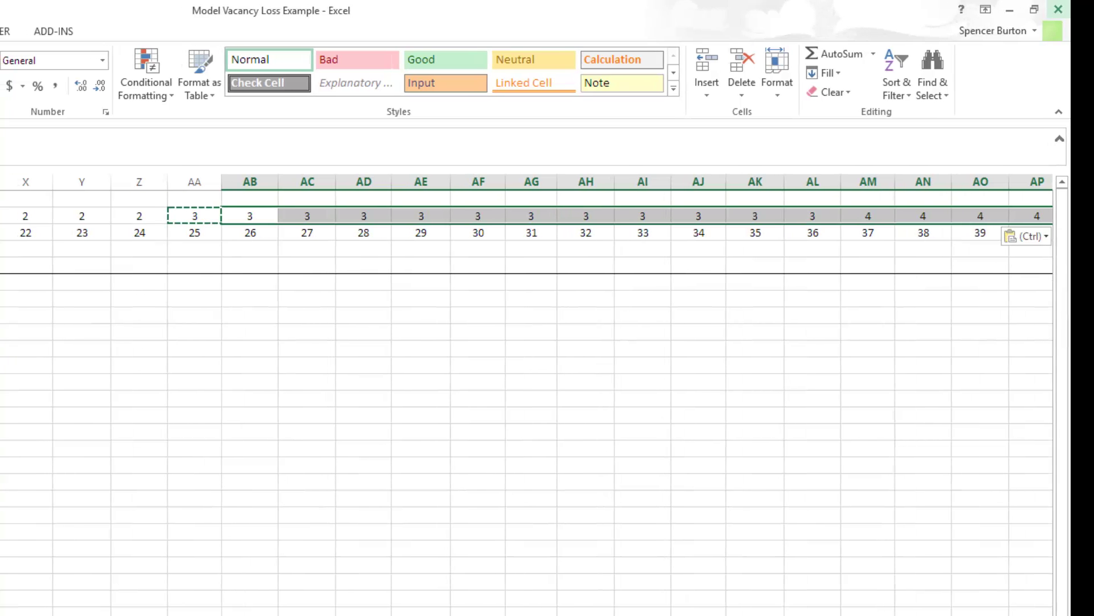
{"action": "key", "text": "ctrl+Right"}
{"action": "key", "text": "Left"}
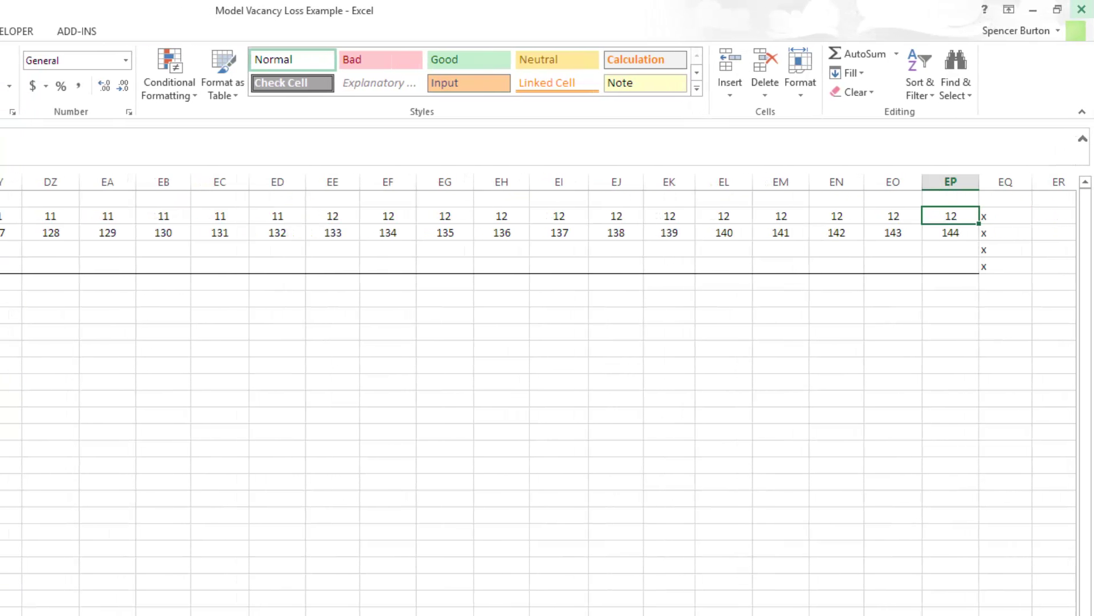
{"action": "key", "text": "ctrl+Left"}
{"action": "key", "text": "Down"}
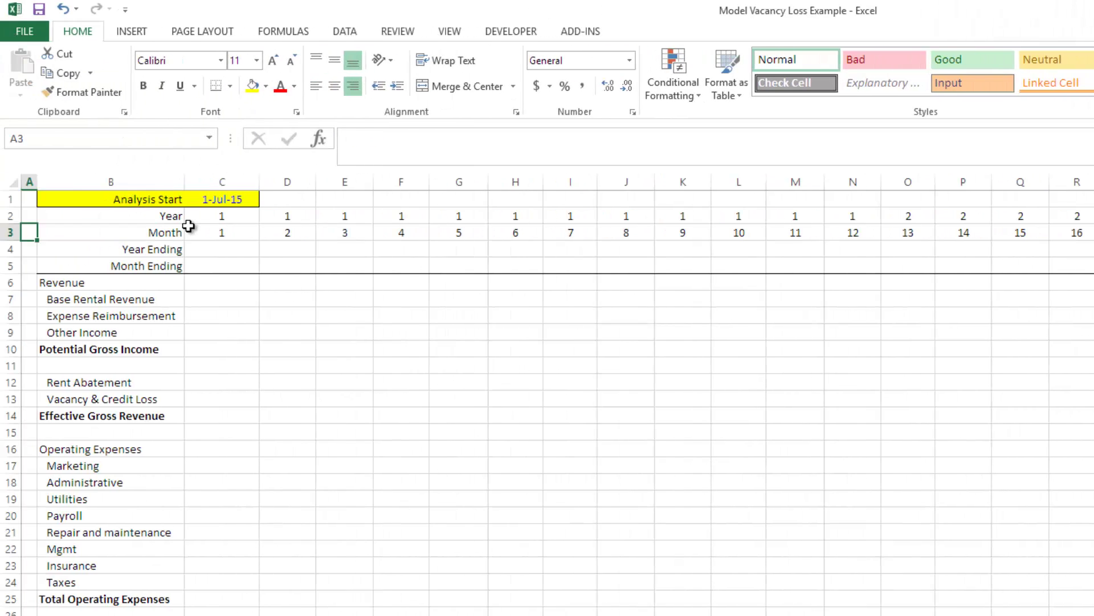
{"action": "key", "text": "Down"}
{"action": "key", "text": "Right"}
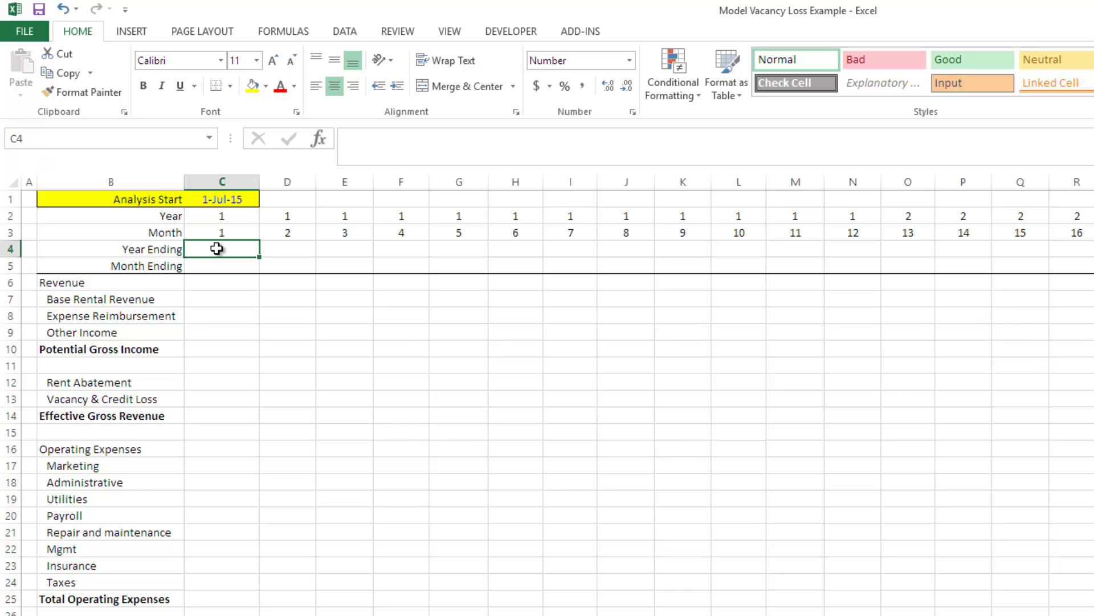
{"action": "left_click_drag", "start_coordinate": [245, 217], "coordinate": [852, 233]}
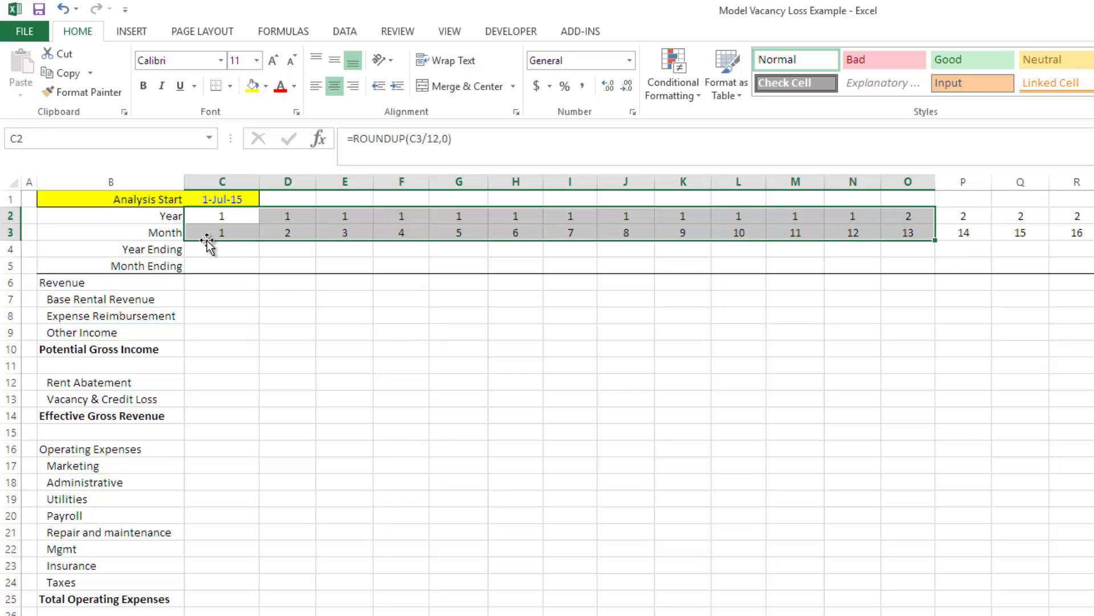
{"action": "left_click_drag", "start_coordinate": [207, 245], "coordinate": [677, 257]}
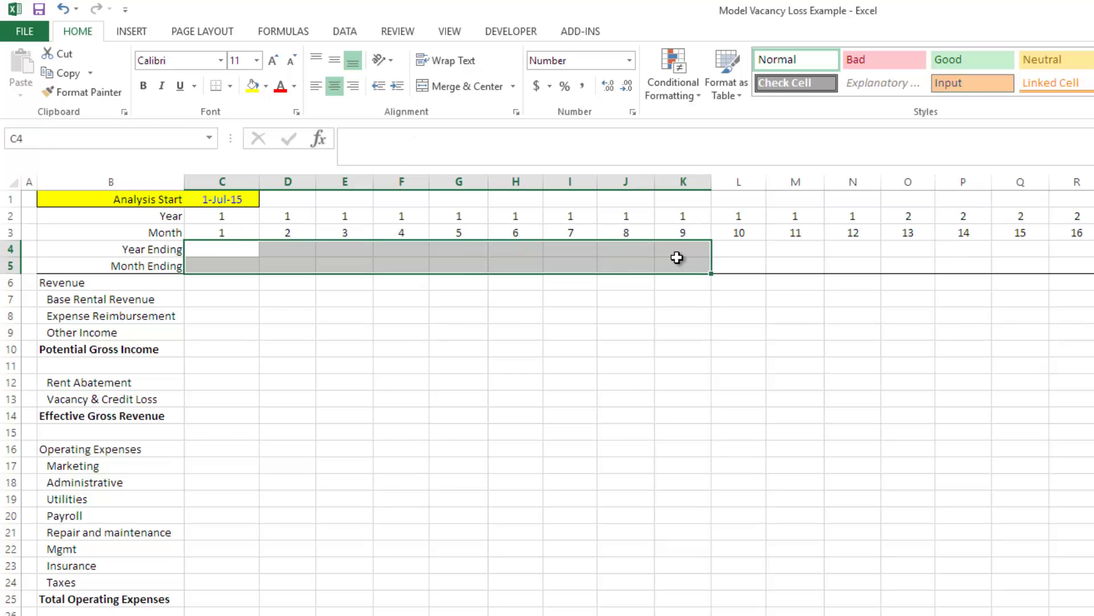
{"action": "left_click", "coordinate": [926, 253]}
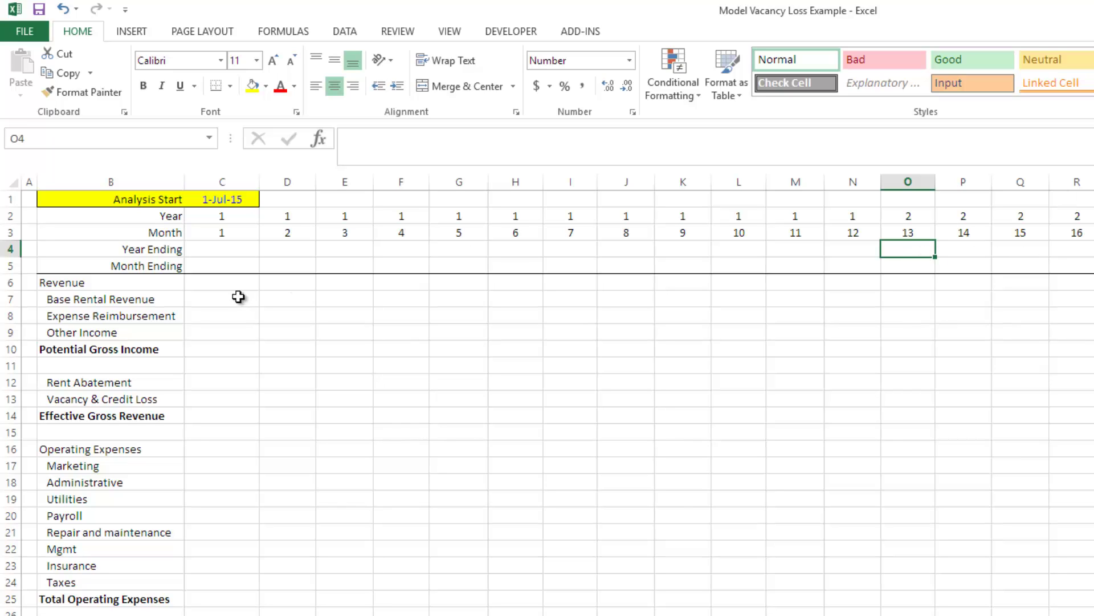
{"action": "left_click", "coordinate": [228, 248]}
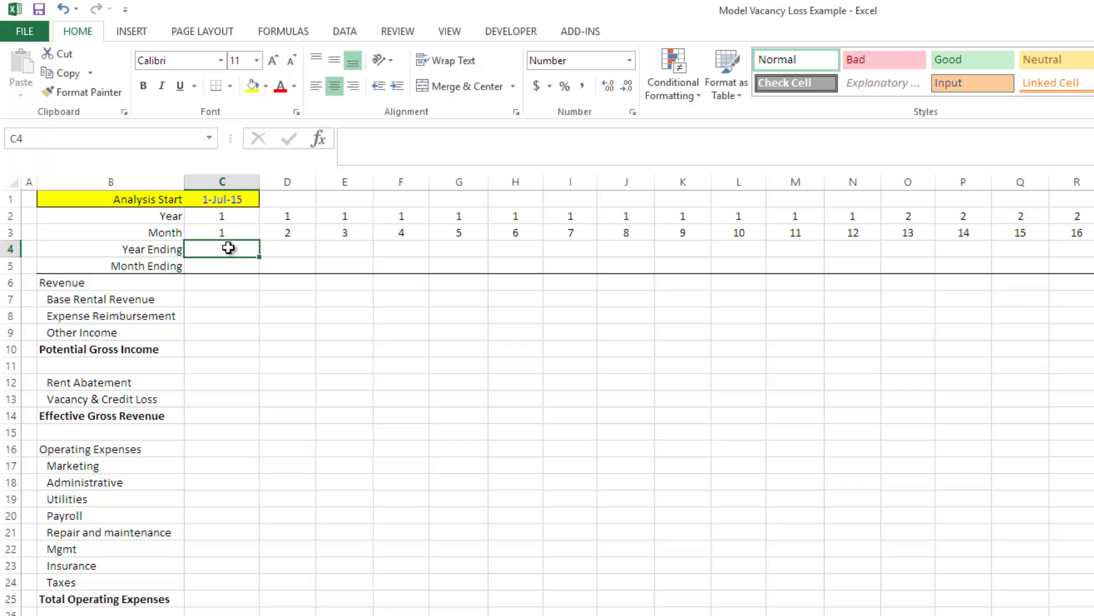
{"action": "key", "text": "Down"}
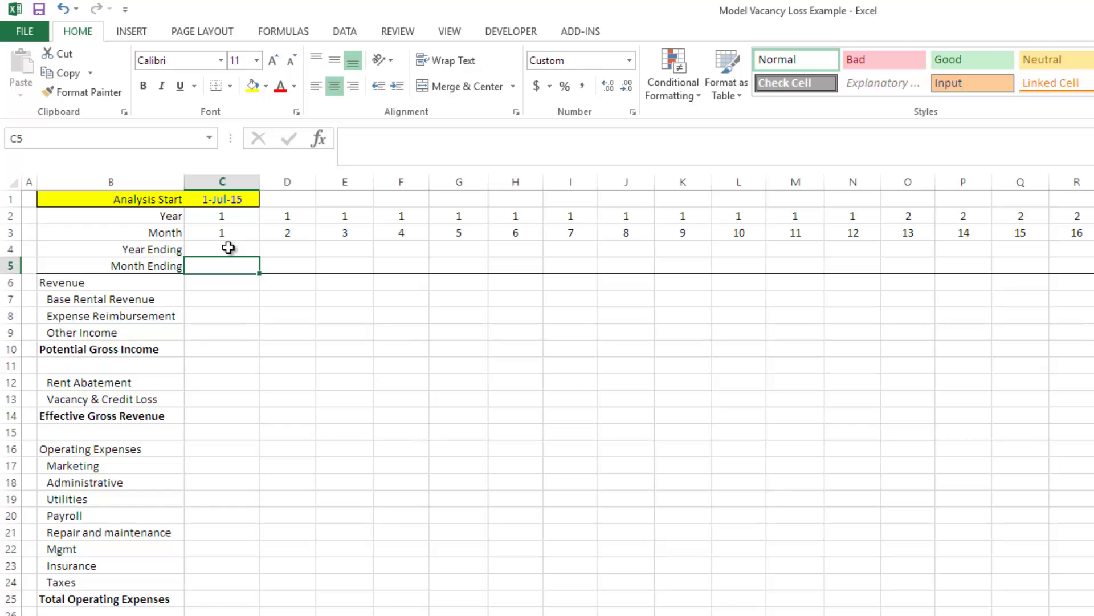
Enter =EOMONTH(C1,0) in C5 to show 31-Jul-15, then review C3 and C4.
{"action": "type", "text": "=eomon"}
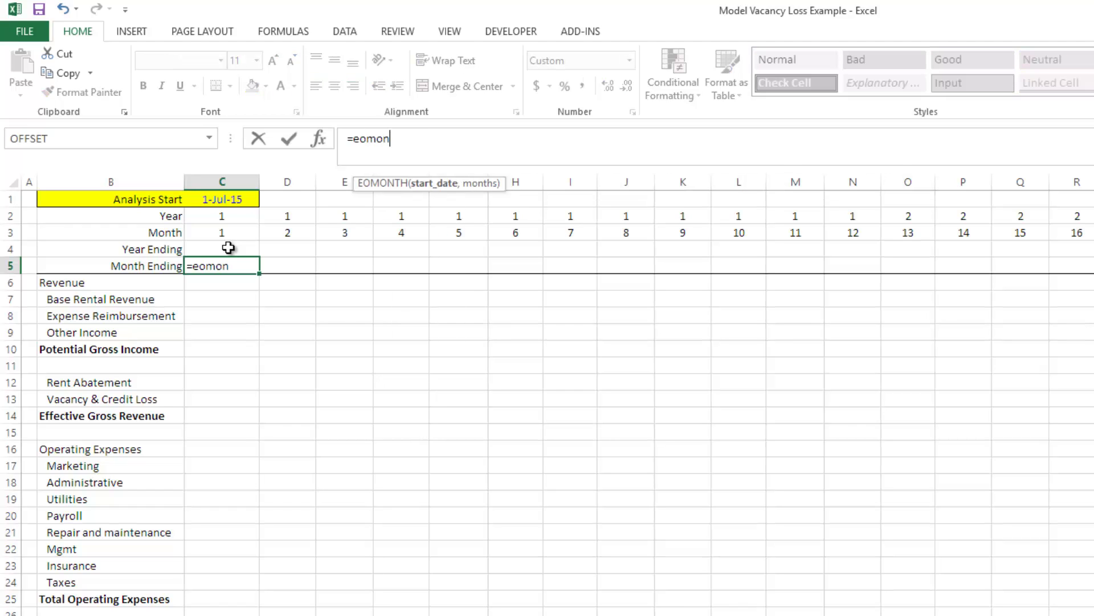
{"action": "key", "text": "Tab"}
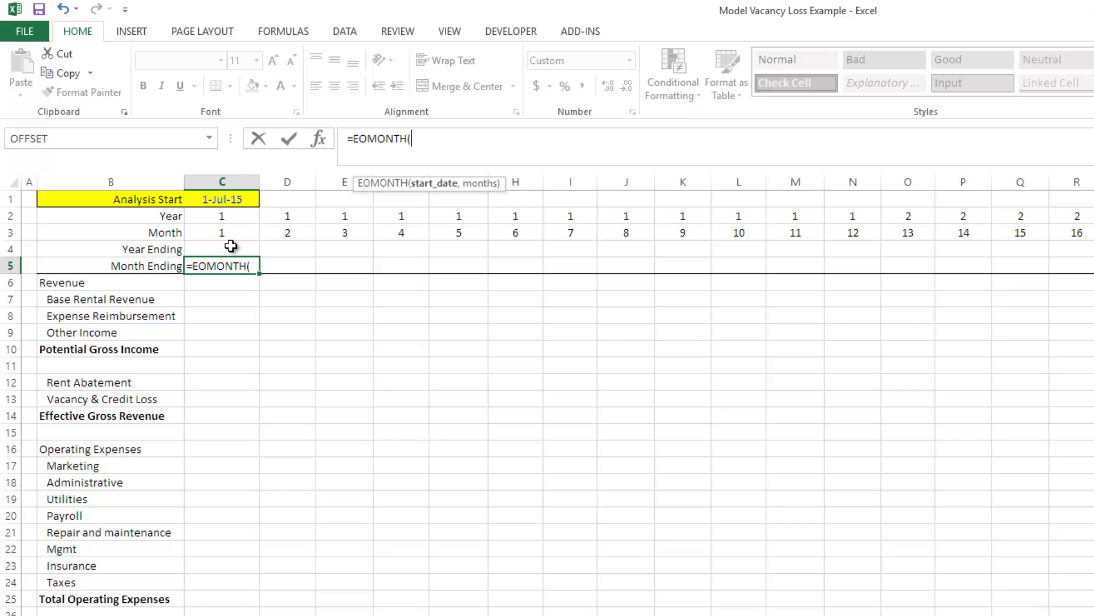
{"action": "left_click", "coordinate": [229, 198]}
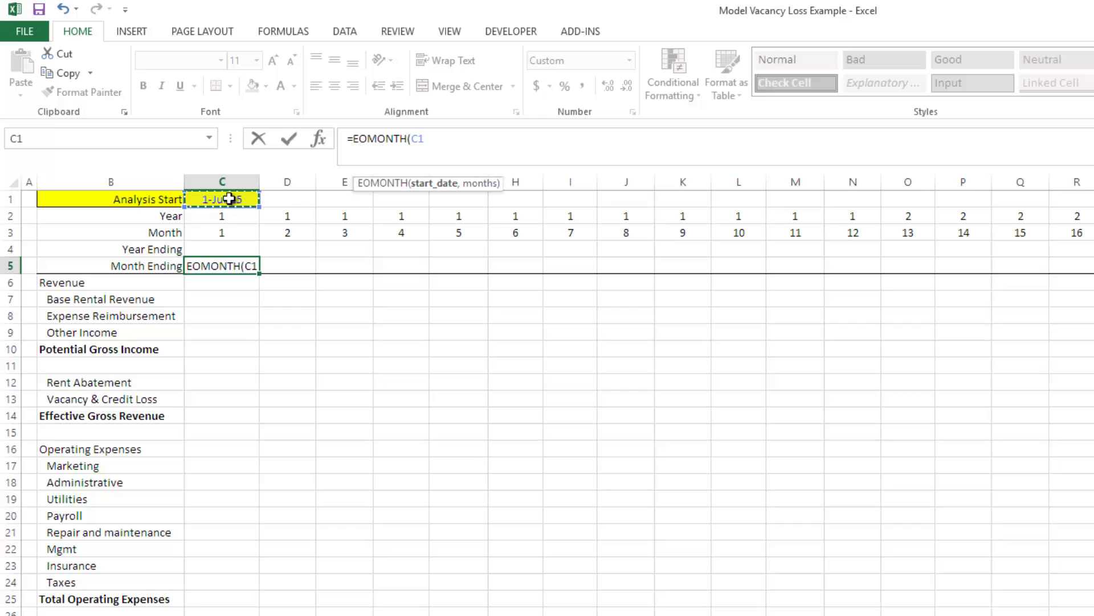
{"action": "type", "text": ",0"}
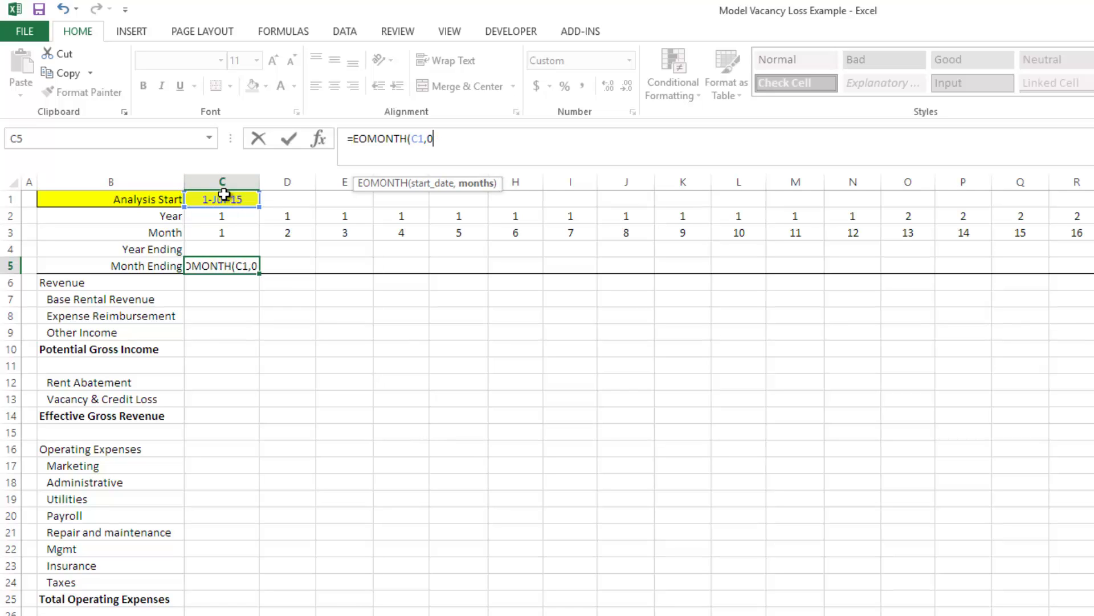
{"action": "type", "text": ")"}
{"action": "key", "text": "Return"}
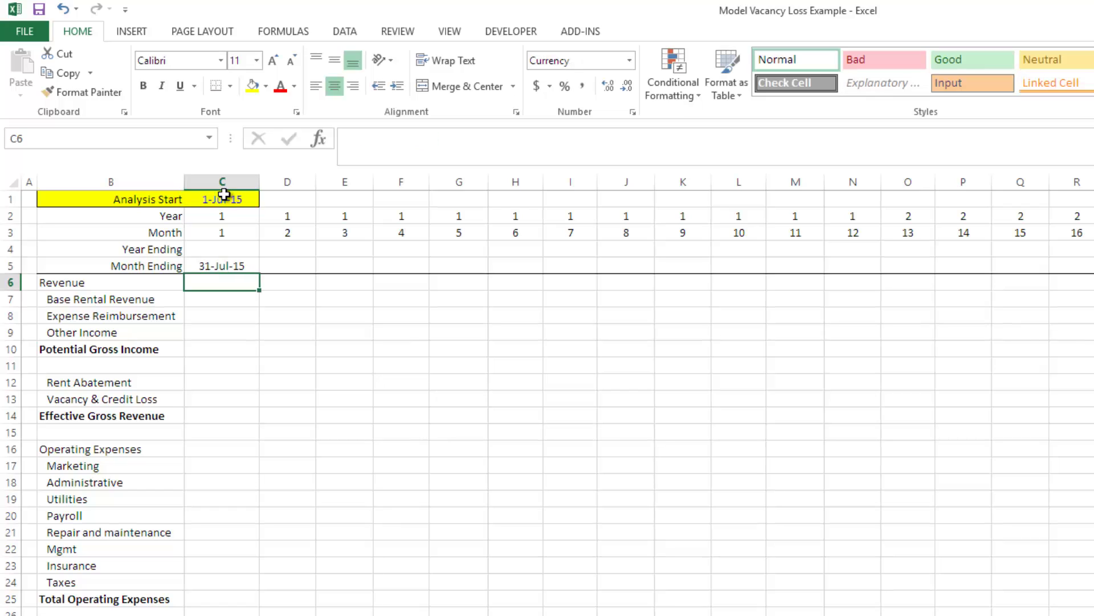
{"action": "key", "text": "Up"}
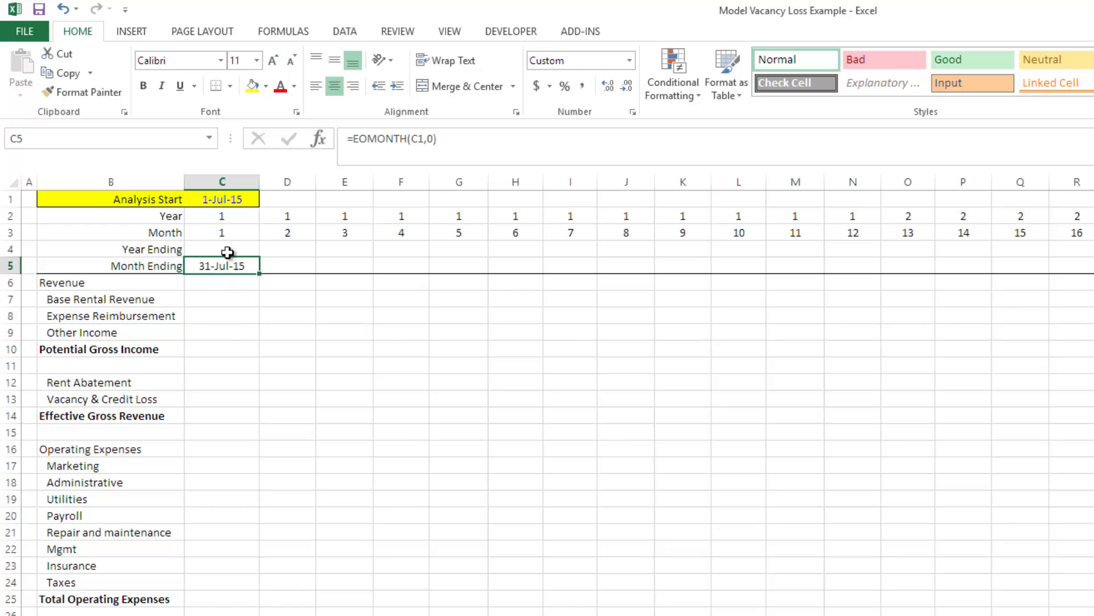
{"action": "left_click", "coordinate": [222, 229]}
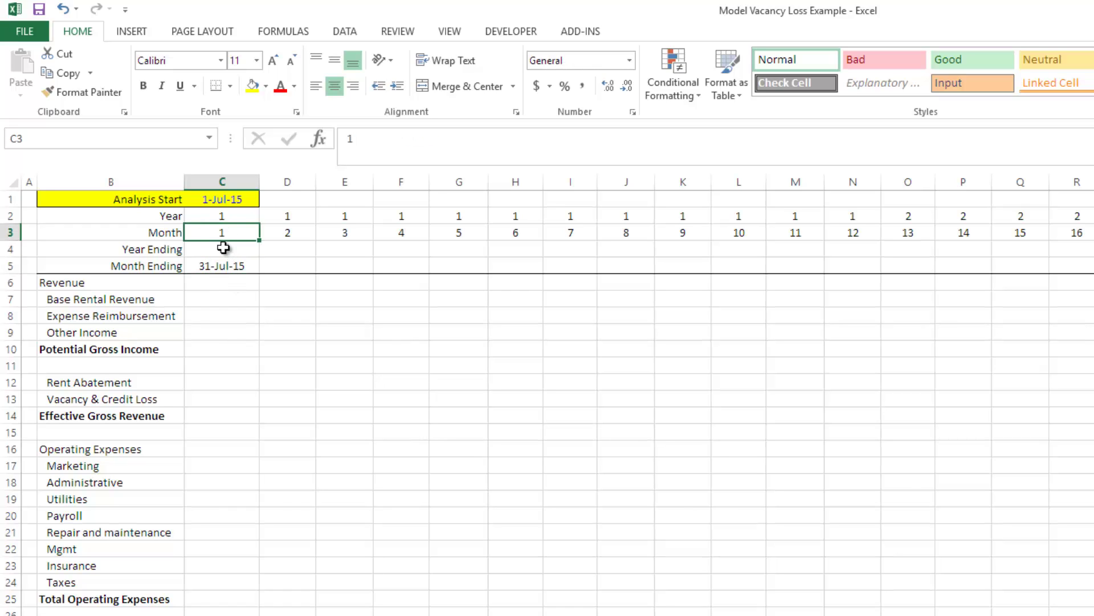
{"action": "left_click", "coordinate": [223, 248]}
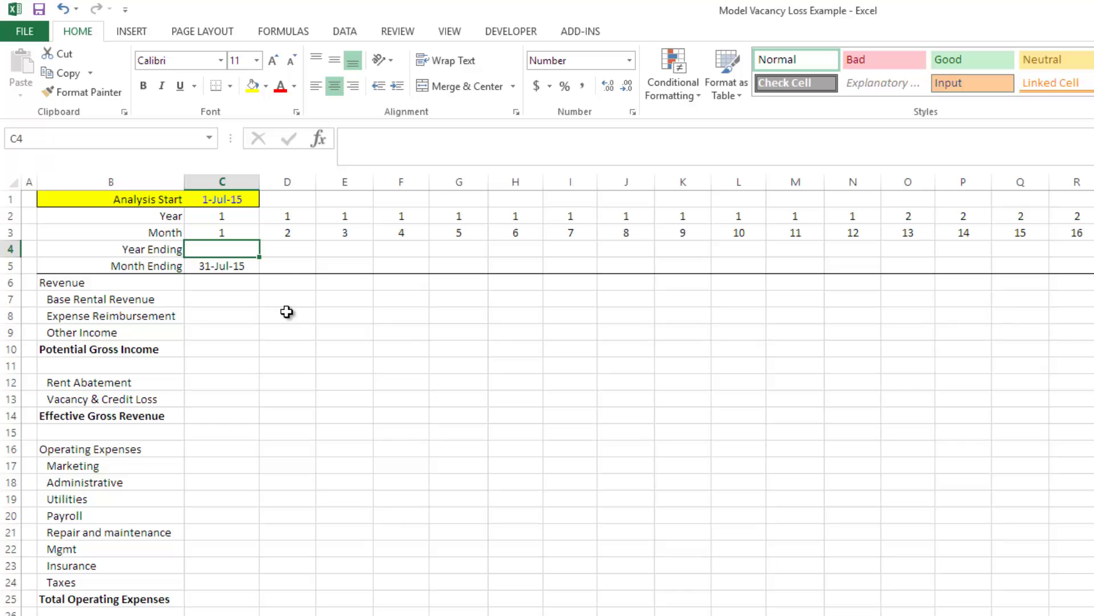
Enter =EDATE(C5,11) in C4, try a date format on it, then undo the formatting.
{"action": "left_click", "coordinate": [220, 267]}
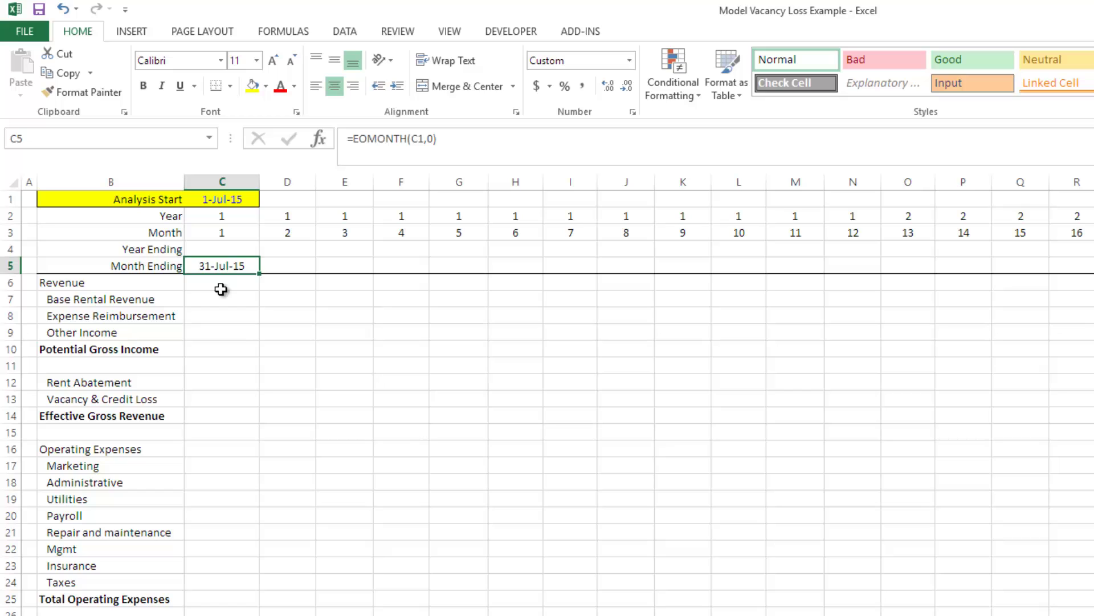
{"action": "left_click", "coordinate": [229, 250]}
{"action": "type", "text": "="}
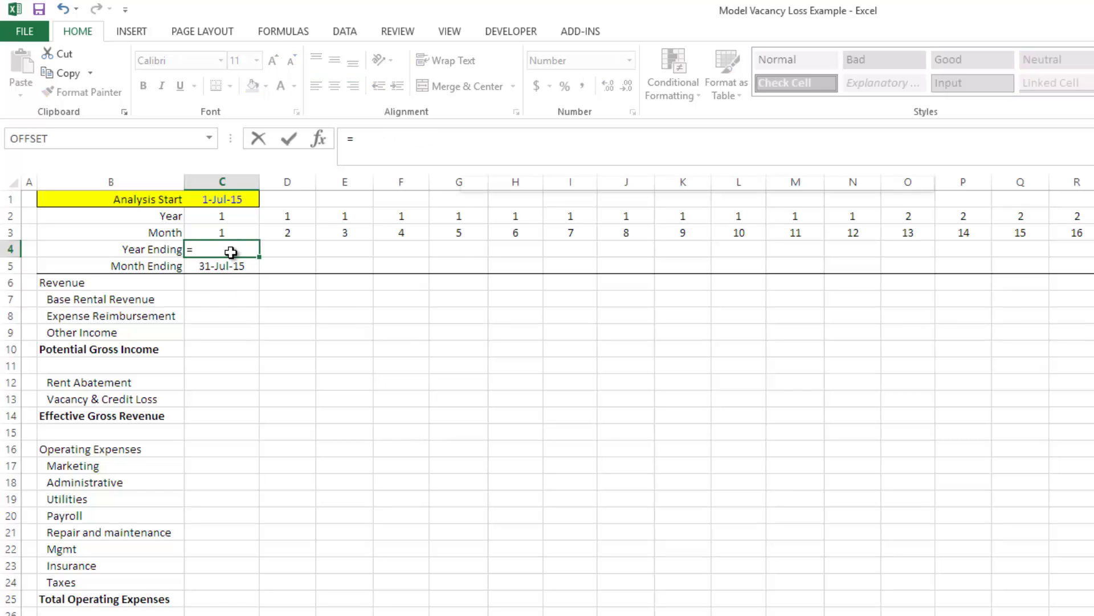
{"action": "type", "text": "eda"}
{"action": "key", "text": "Tab"}
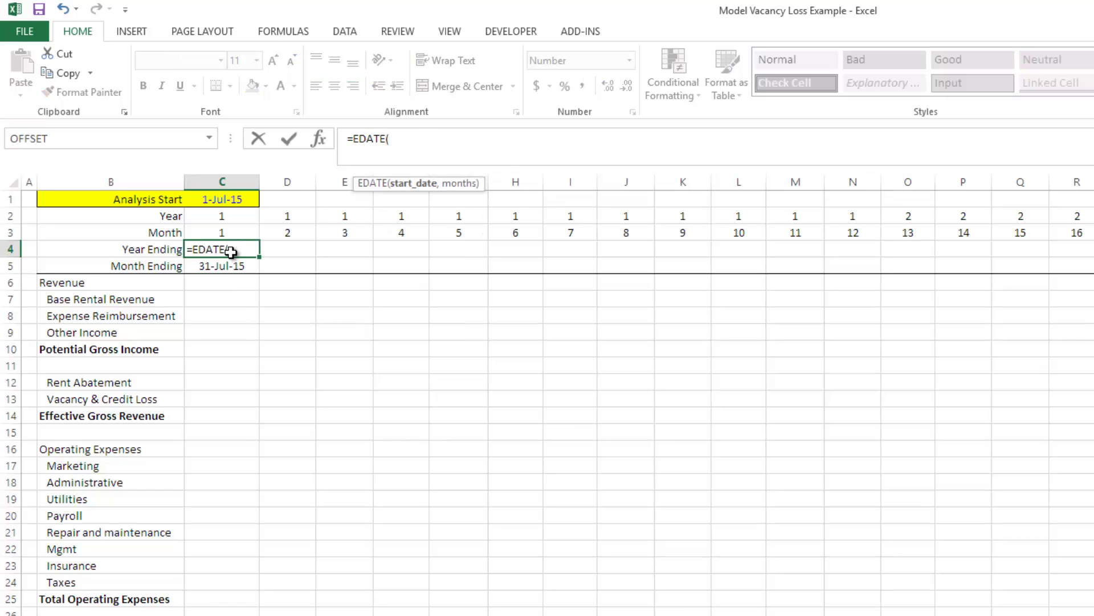
{"action": "key", "text": "Down"}
{"action": "type", "text": ",1"}
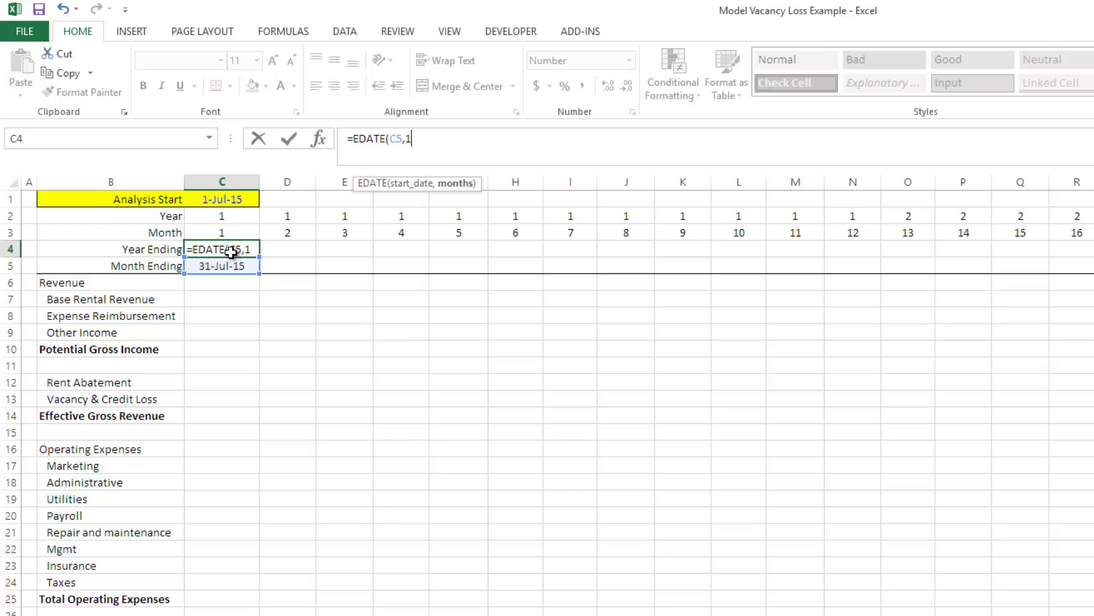
{"action": "key", "text": "Return"}
{"action": "left_click", "coordinate": [231, 251]}
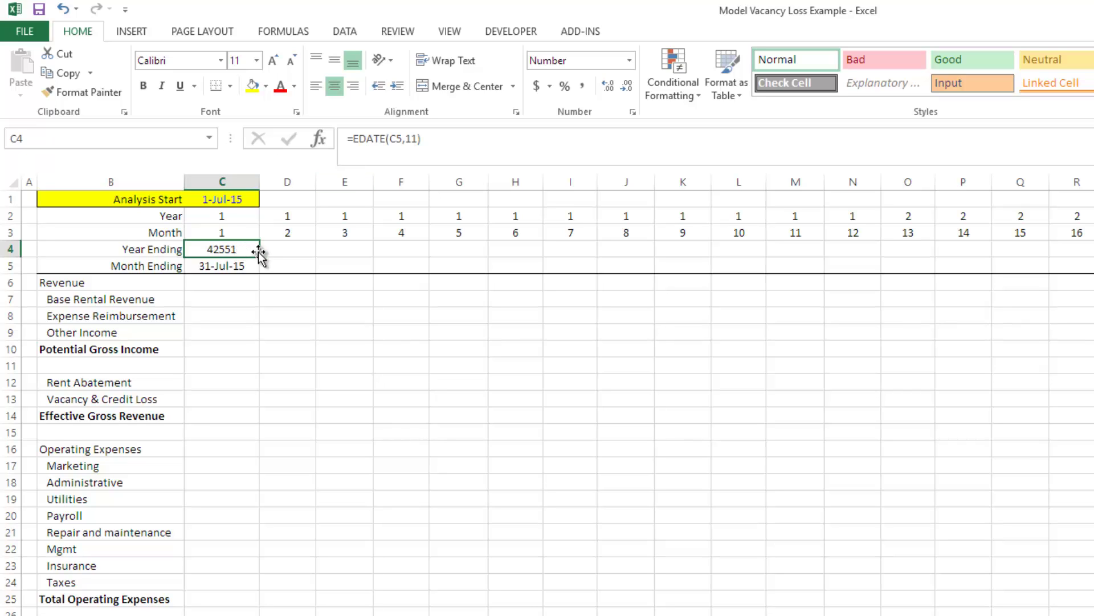
{"action": "key", "text": "ctrl+shift+3"}
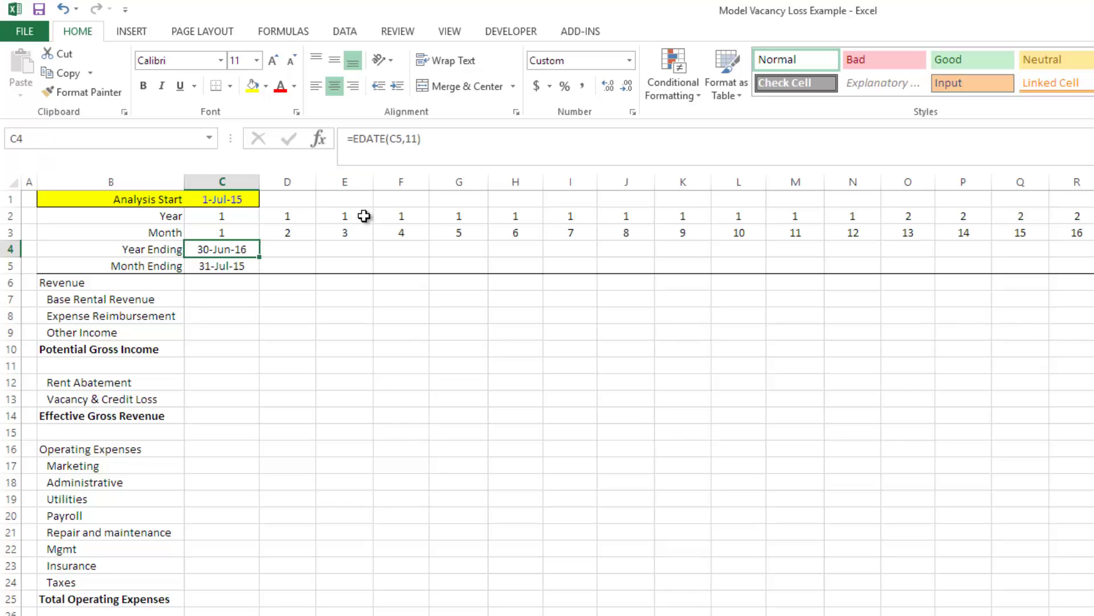
{"action": "key", "text": "ctrl+z"}
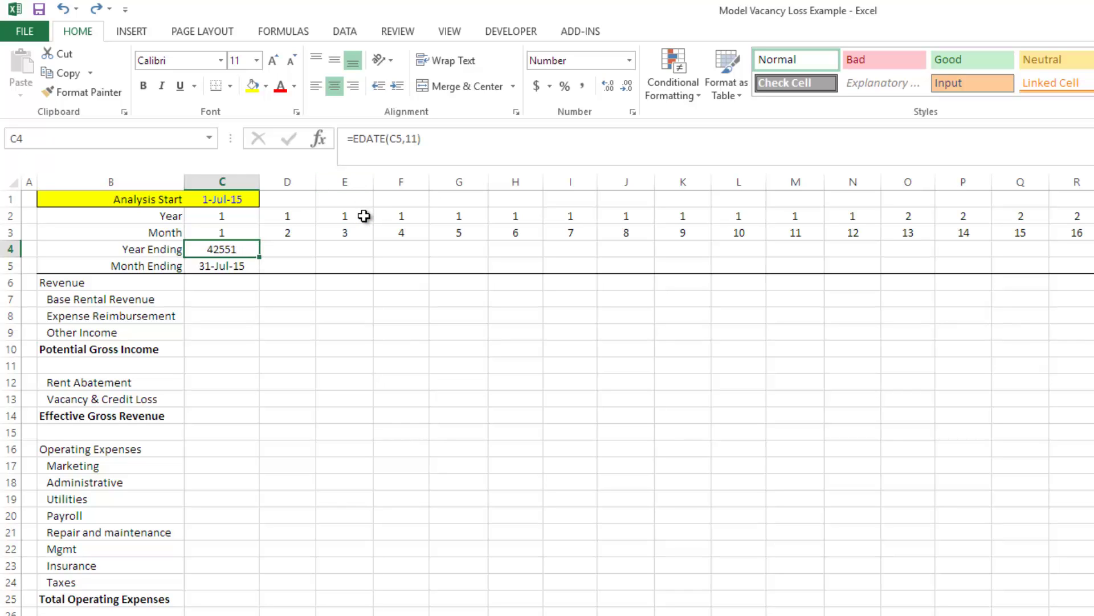
Wrap C4's formula as =YEAR(EDATE(C5,11)) to show 2016, then edit at its C5 reference.
{"action": "left_click", "coordinate": [354, 144]}
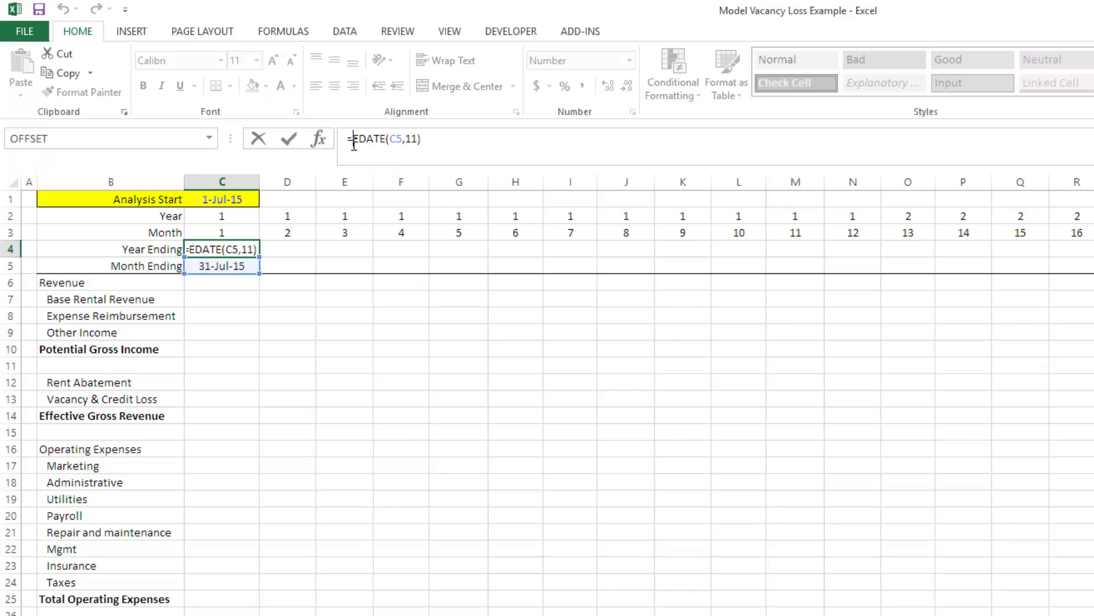
{"action": "type", "text": "YEAR("}
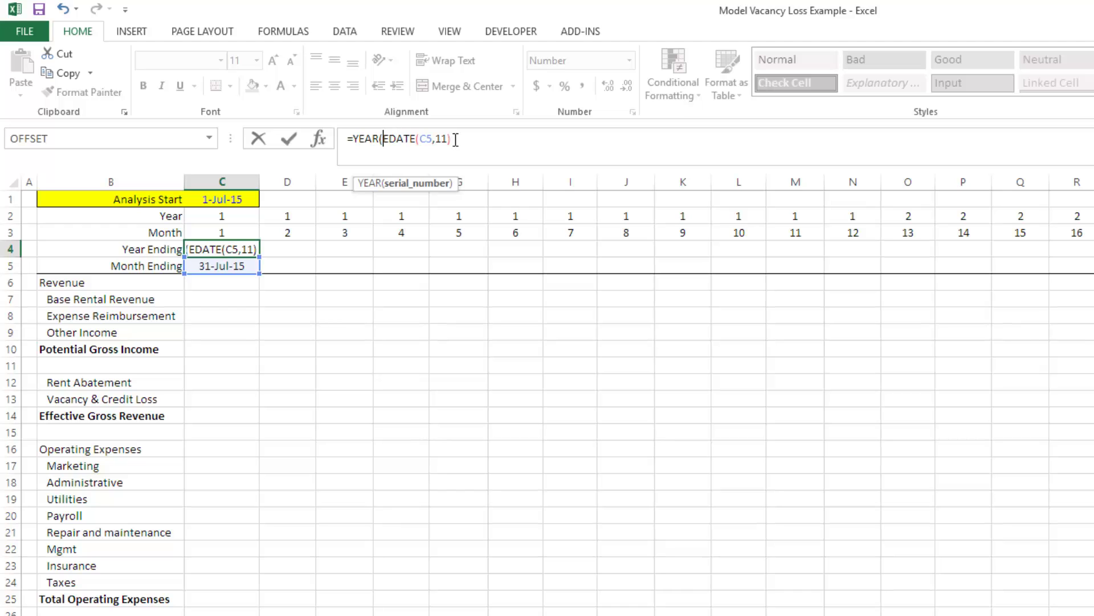
{"action": "type", "text": ")"}
{"action": "key", "text": "Return"}
{"action": "key", "text": "Up"}
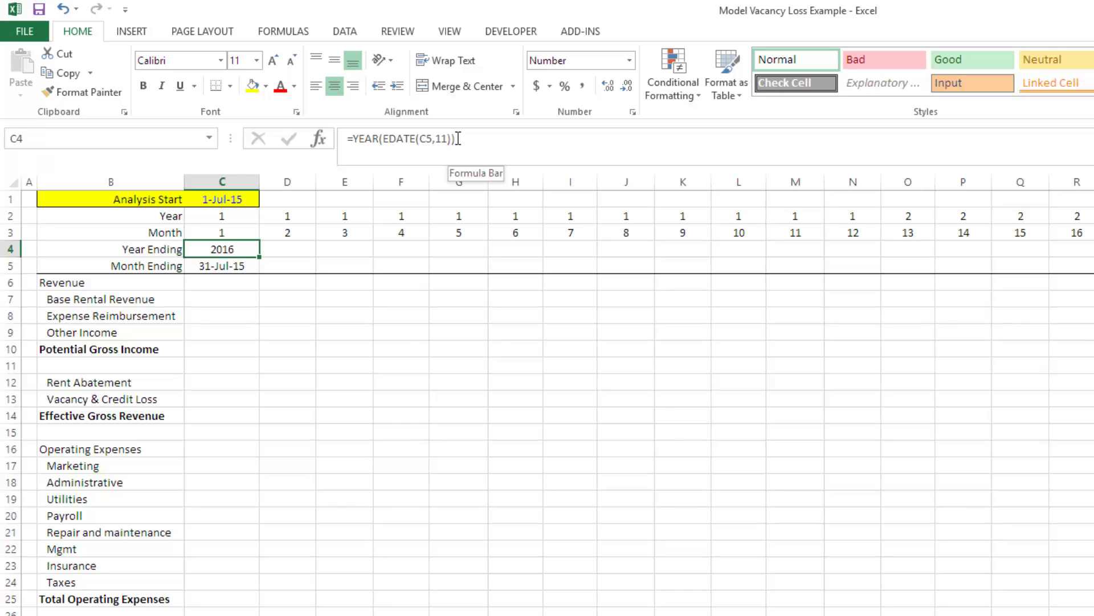
{"action": "key", "text": "Down"}
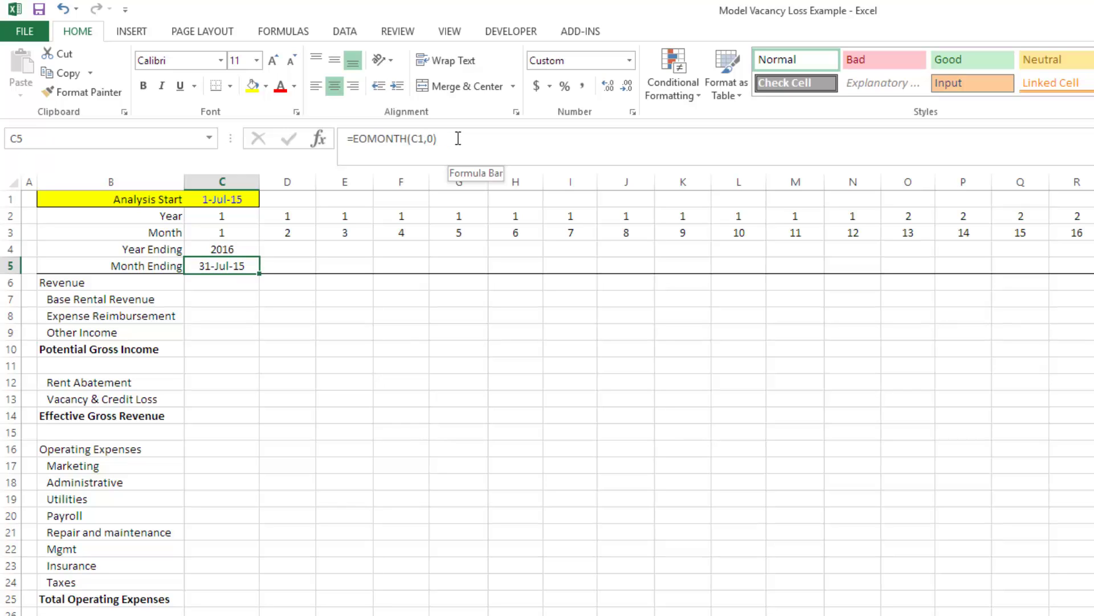
{"action": "key", "text": "Up"}
{"action": "left_click", "coordinate": [423, 139]}
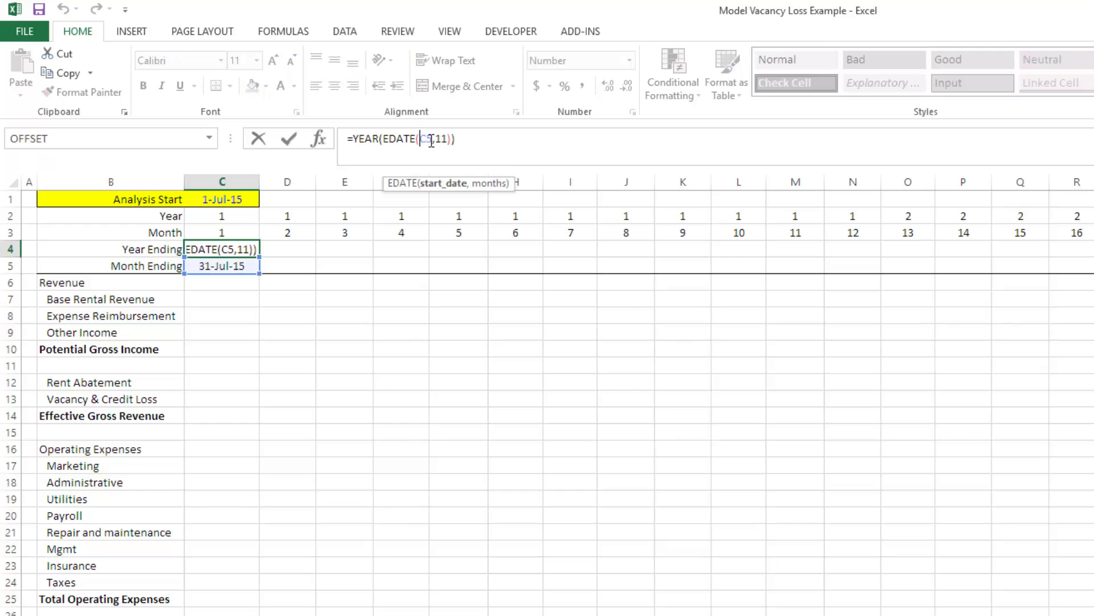
Make C5 absolute with F4 and append +C2-1 to C4's formula, still showing 2016.
{"action": "key", "text": "F4"}
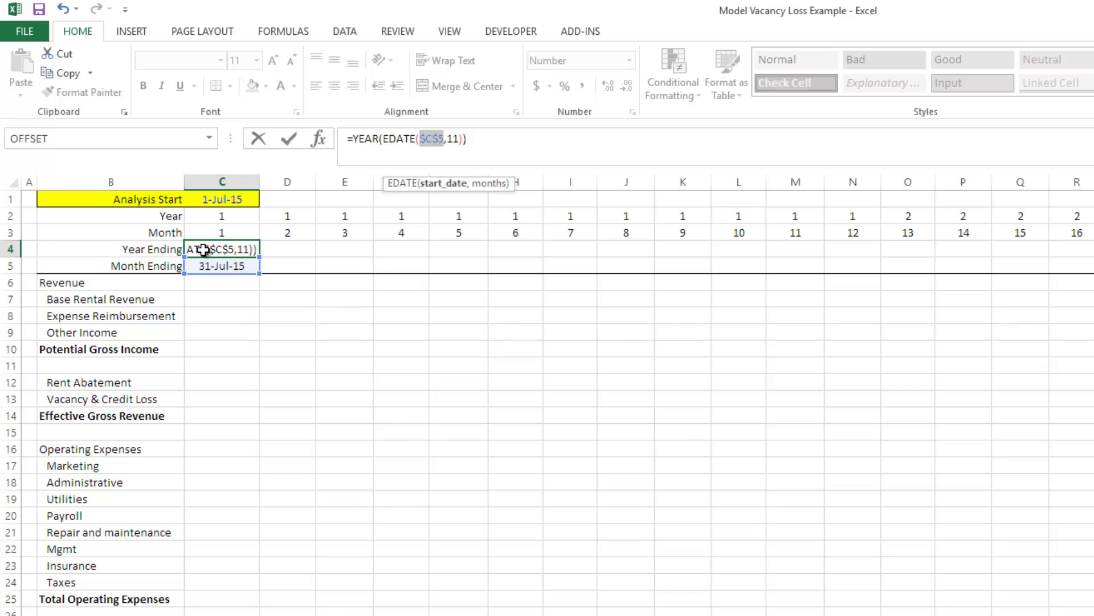
{"action": "key", "text": "End"}
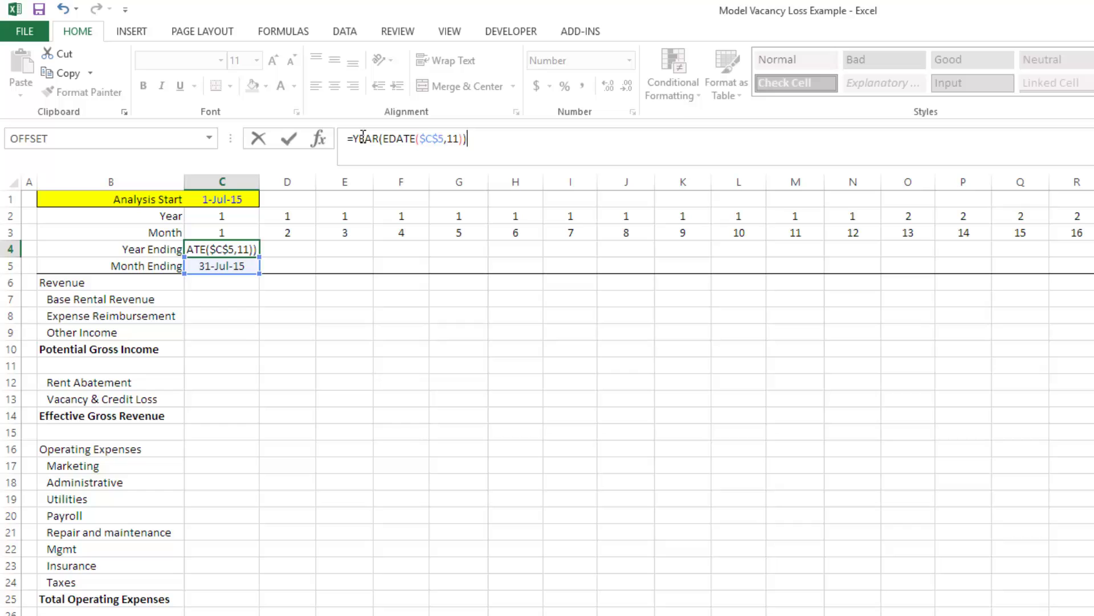
{"action": "type", "text": "+"}
{"action": "left_click", "coordinate": [221, 216]}
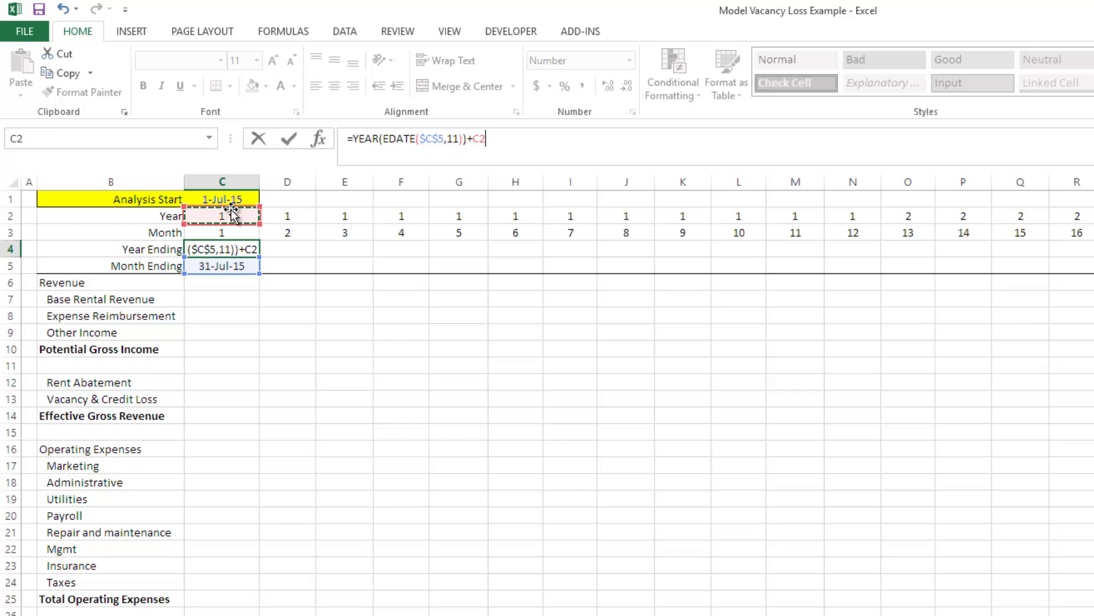
{"action": "key", "text": "Return"}
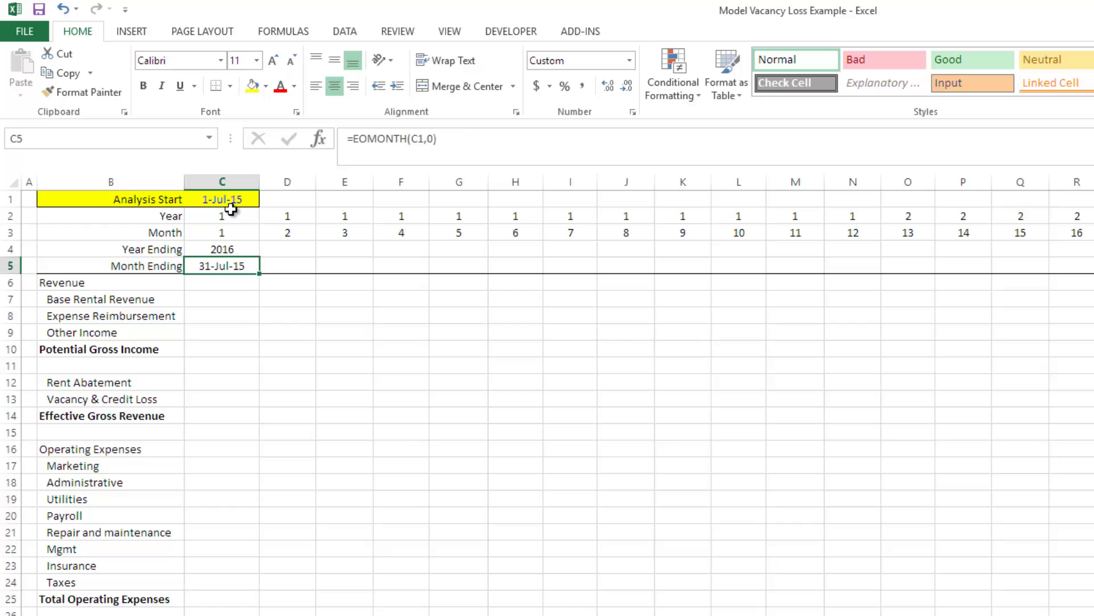
{"action": "key", "text": "Up"}
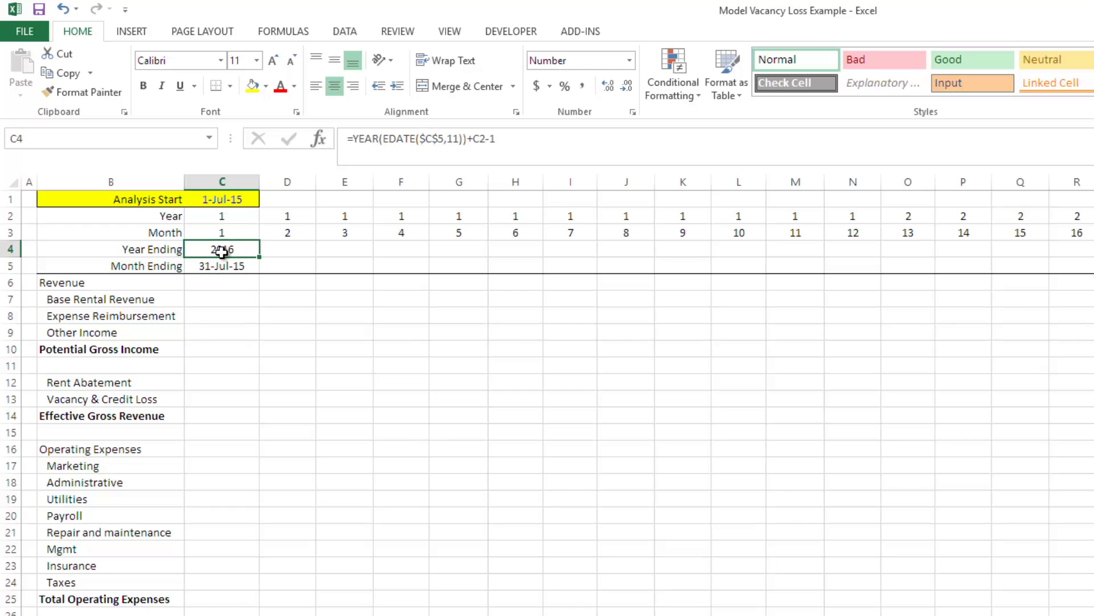
Paste C4's Year Ending formula into D4:O4 and compare O4 against the Year in O2.
{"action": "key", "text": "ctrl+c"}
{"action": "key", "text": "Right"}
{"action": "key", "text": "shift+Right"}
{"action": "key", "text": "shift+Right"}
{"action": "key", "text": "shift+Right"}
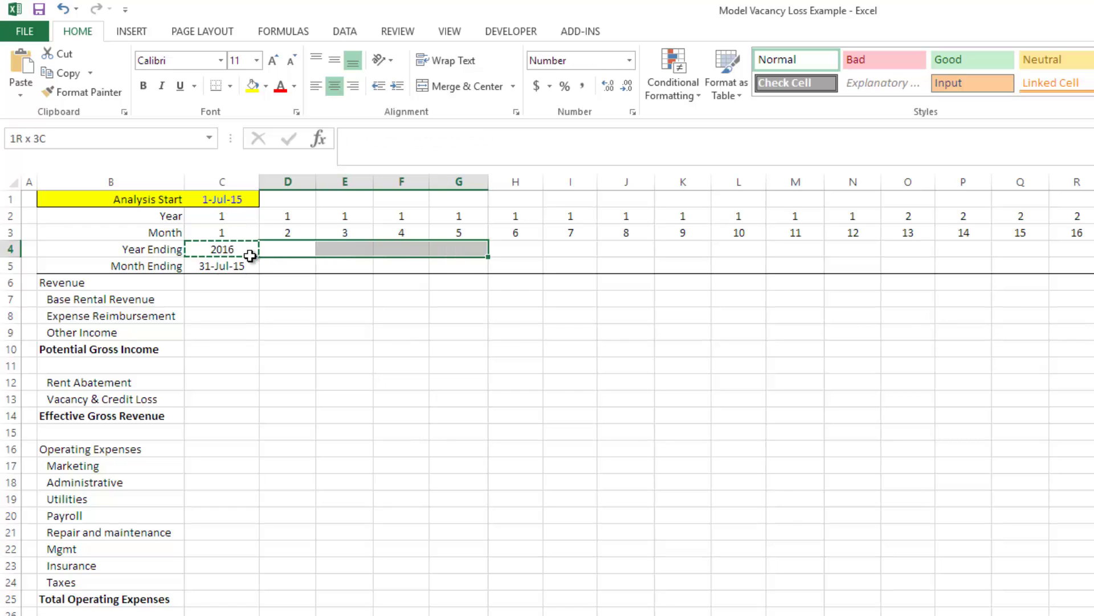
{"action": "key", "text": "shift+Right"}
{"action": "key", "text": "shift+Right"}
{"action": "key", "text": "shift+Right"}
{"action": "key", "text": "shift+Right"}
{"action": "key", "text": "shift+Right"}
{"action": "key", "text": "shift+Right"}
{"action": "key", "text": "shift+Right"}
{"action": "key", "text": "shift+Right"}
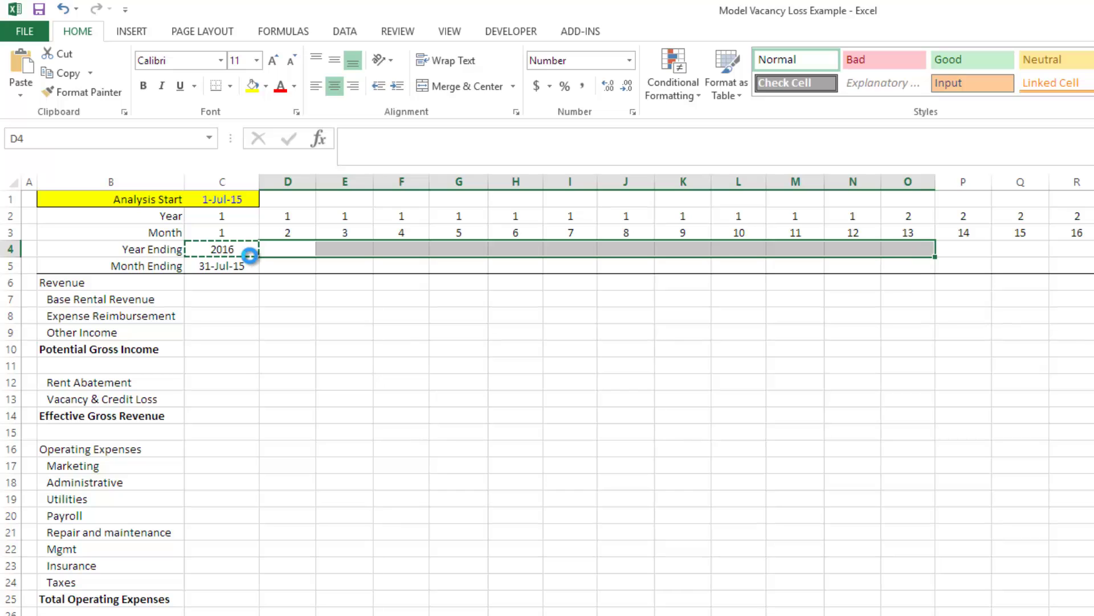
{"action": "key", "text": "ctrl+v"}
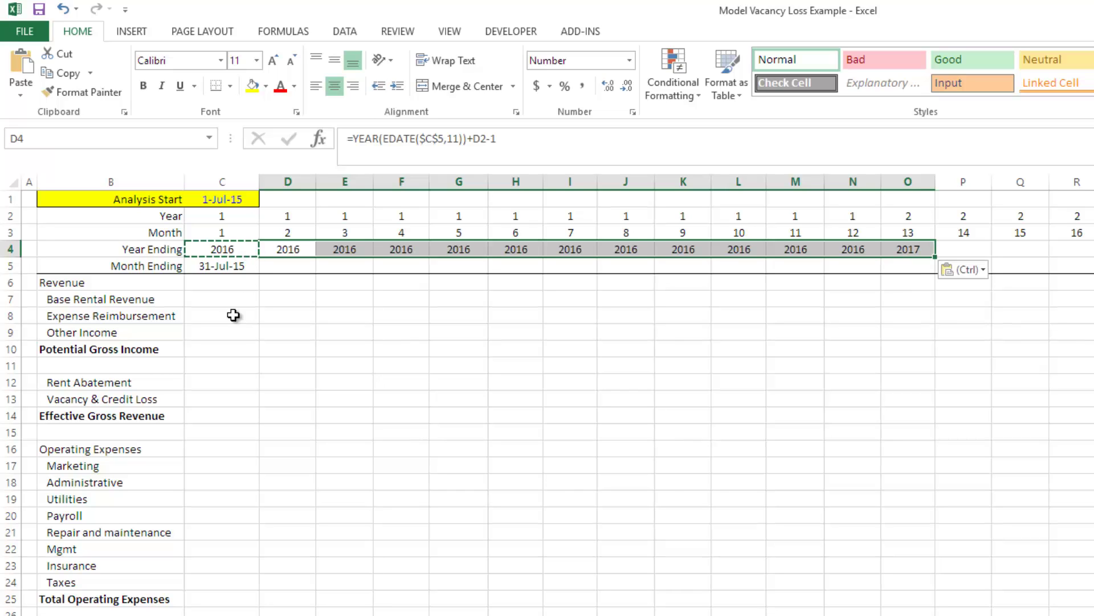
{"action": "left_click", "coordinate": [912, 221]}
{"action": "left_click", "coordinate": [911, 250]}
{"action": "left_click", "coordinate": [911, 216]}
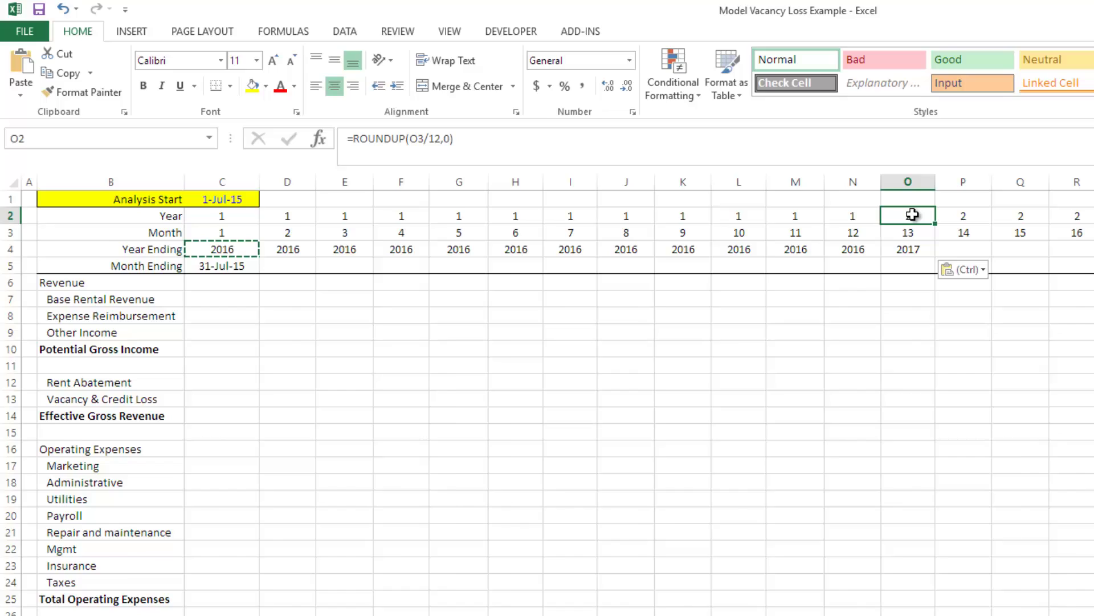
{"action": "left_click", "coordinate": [725, 249]}
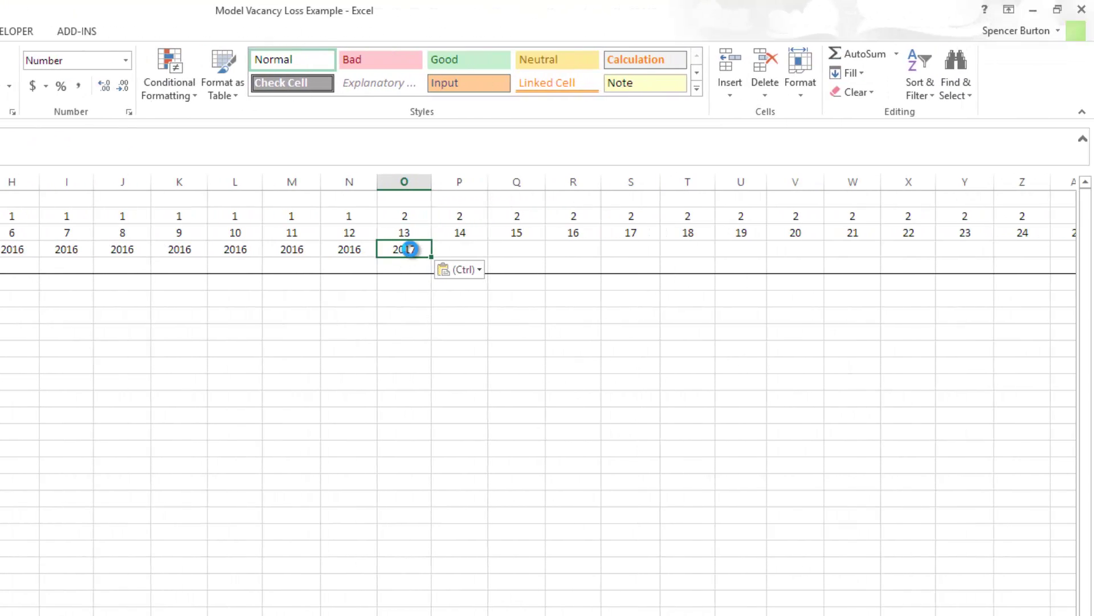
Copy O4's Year Ending formula into P4:AB4 and review the pasted years.
{"action": "key", "text": "ctrl+c"}
{"action": "key", "text": "Right"}
{"action": "key", "text": "shift+Right"}
{"action": "key", "text": "shift+Right"}
{"action": "key", "text": "shift+Right"}
{"action": "key", "text": "shift+Right"}
{"action": "key", "text": "shift+Right"}
{"action": "key", "text": "shift+Right"}
{"action": "key", "text": "shift+Right"}
{"action": "key", "text": "shift+Right"}
{"action": "key", "text": "shift+Right"}
{"action": "key", "text": "shift+Right"}
{"action": "key", "text": "shift+Right"}
{"action": "key", "text": "shift+Right"}
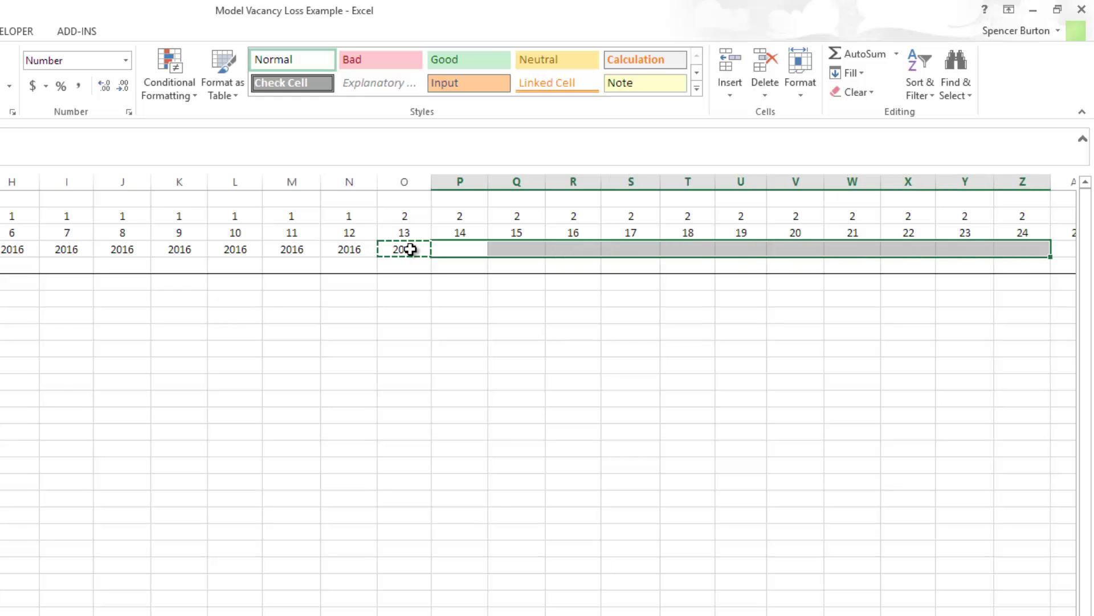
{"action": "key", "text": "ctrl+v"}
{"action": "key", "text": "Right"}
{"action": "key", "text": "Right"}
{"action": "key", "text": "Right"}
{"action": "key", "text": "Right"}
{"action": "key", "text": "Right"}
{"action": "key", "text": "Right"}
{"action": "key", "text": "Right"}
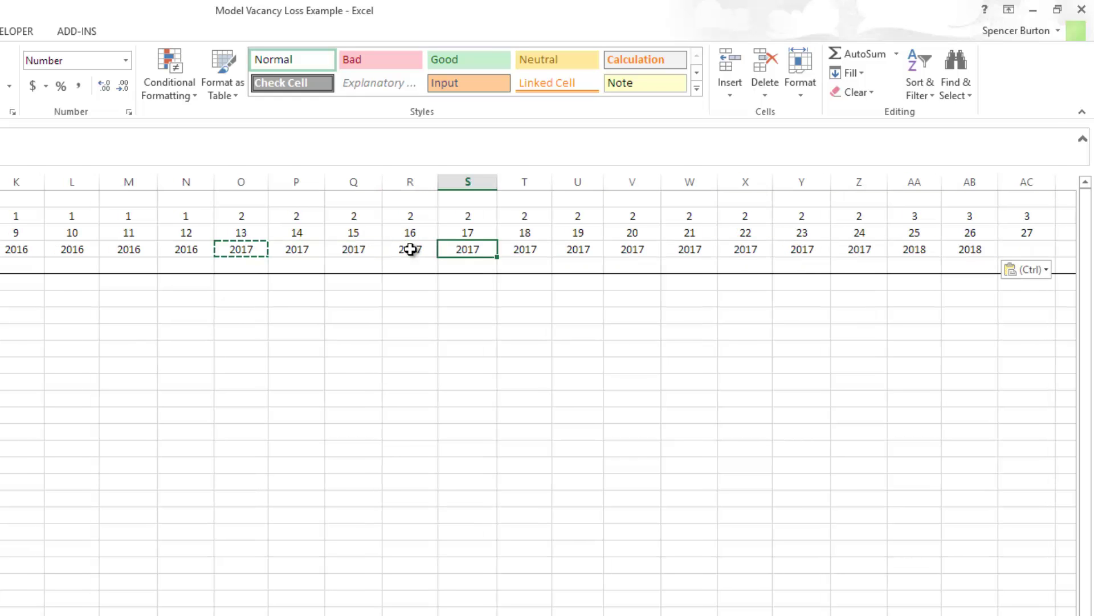
{"action": "key", "text": "Right"}
{"action": "key", "text": "Right"}
{"action": "key", "text": "Right"}
{"action": "key", "text": "Right"}
Fill the Year Ending formula from AC4 through EP4.
{"action": "key", "text": "Right"}
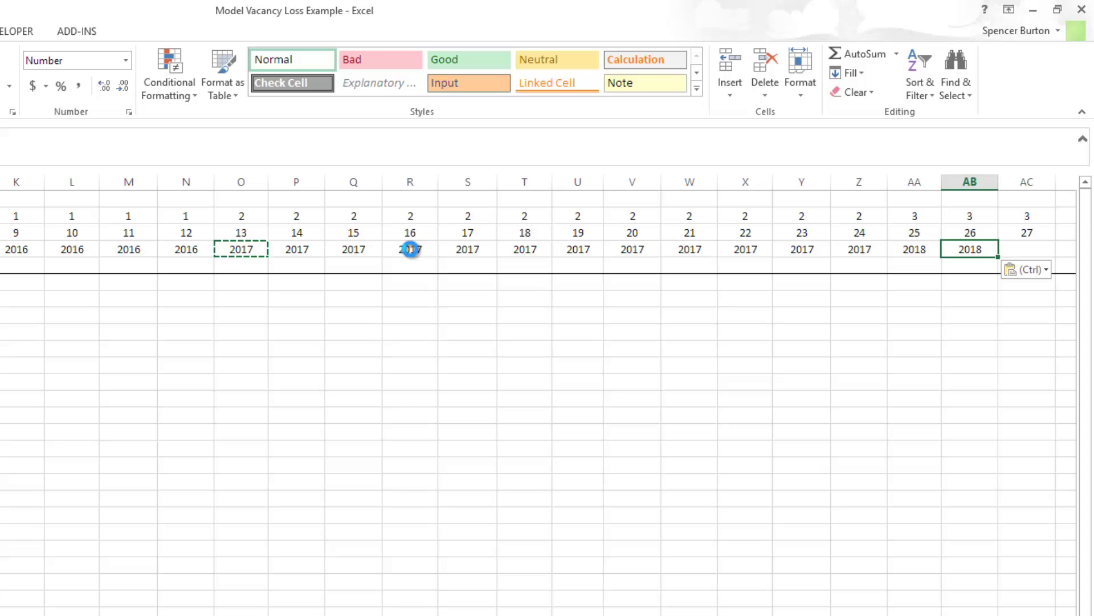
{"action": "key", "text": "Escape"}
{"action": "key", "text": "Right"}
{"action": "key", "text": "ctrl+shift+Right"}
{"action": "key", "text": "shift+Left"}
{"action": "key", "text": "ctrl+v"}
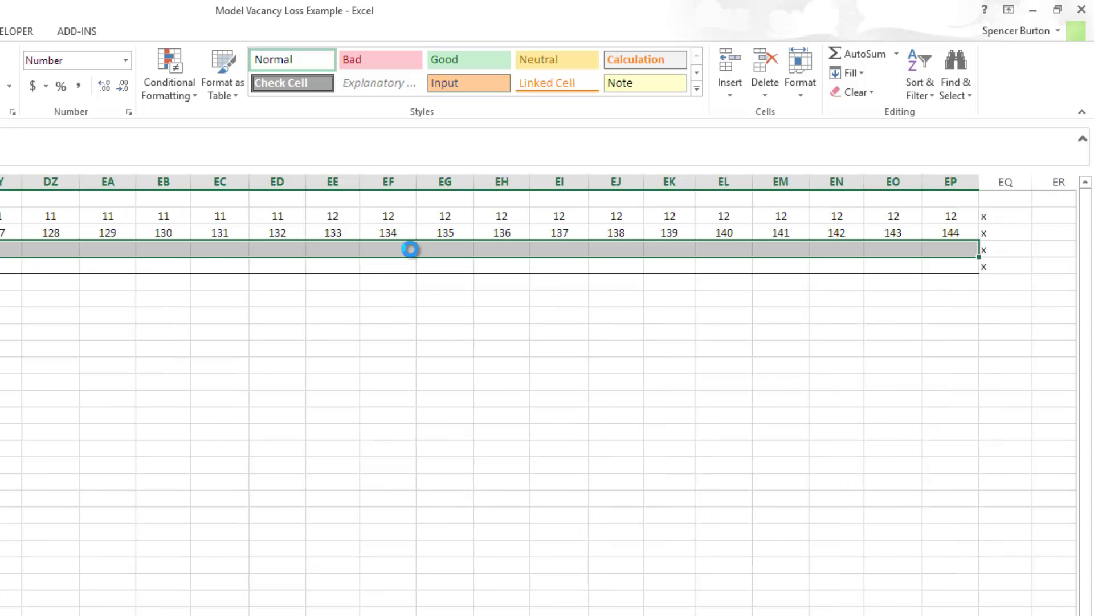
Return to the first Month Ending cell C5 and review its month-end formula.
{"action": "key", "text": "Down"}
{"action": "key", "text": "ctrl+Left"}
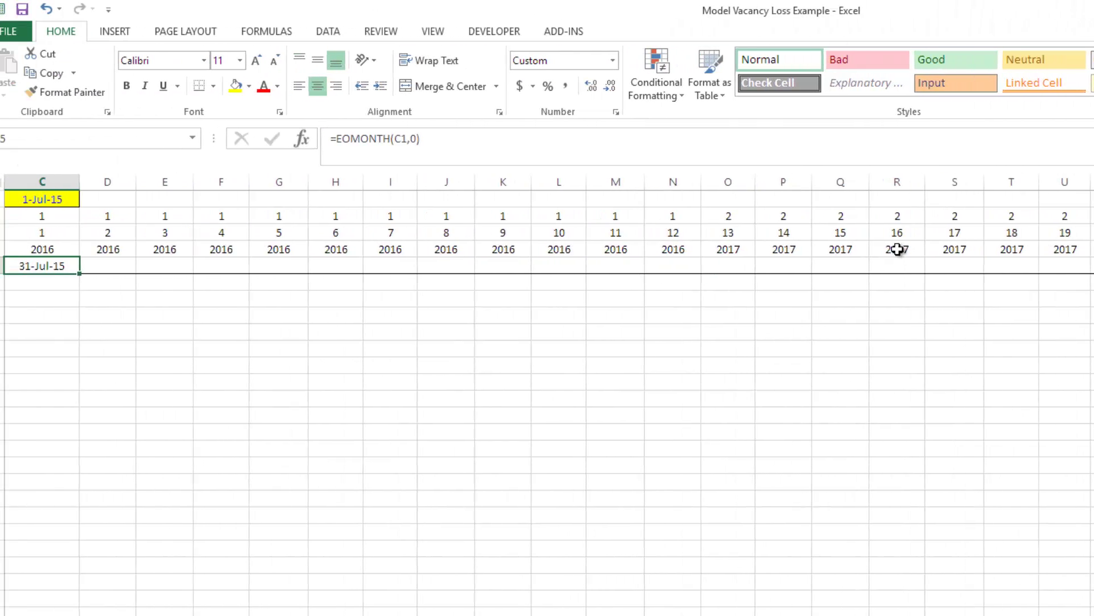
{"action": "key", "text": "Left"}
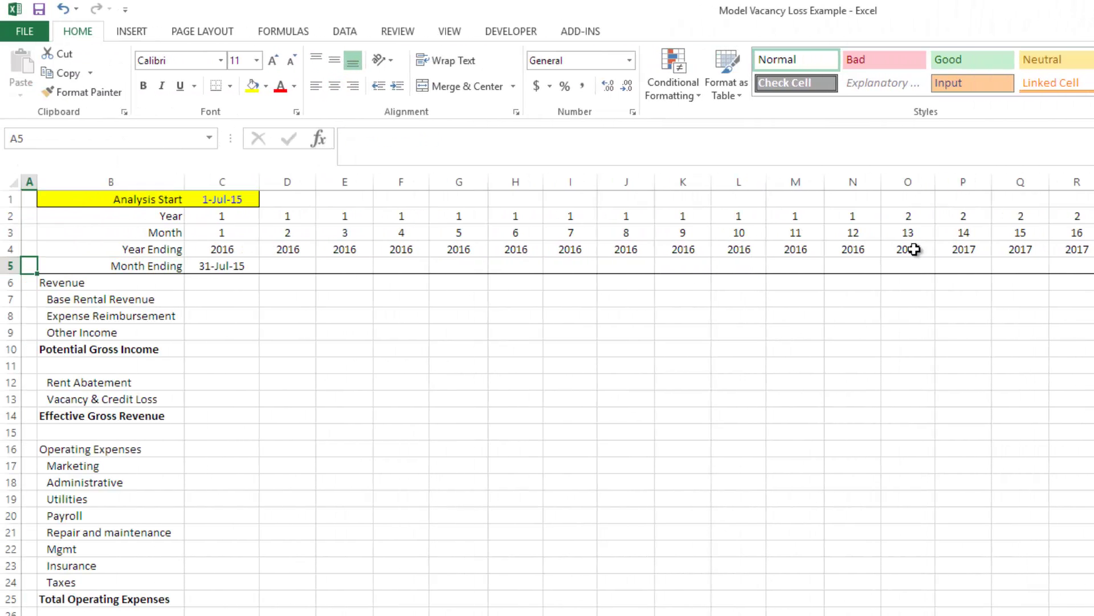
{"action": "key", "text": "Right"}
{"action": "key", "text": "Left"}
{"action": "key", "text": "Right"}
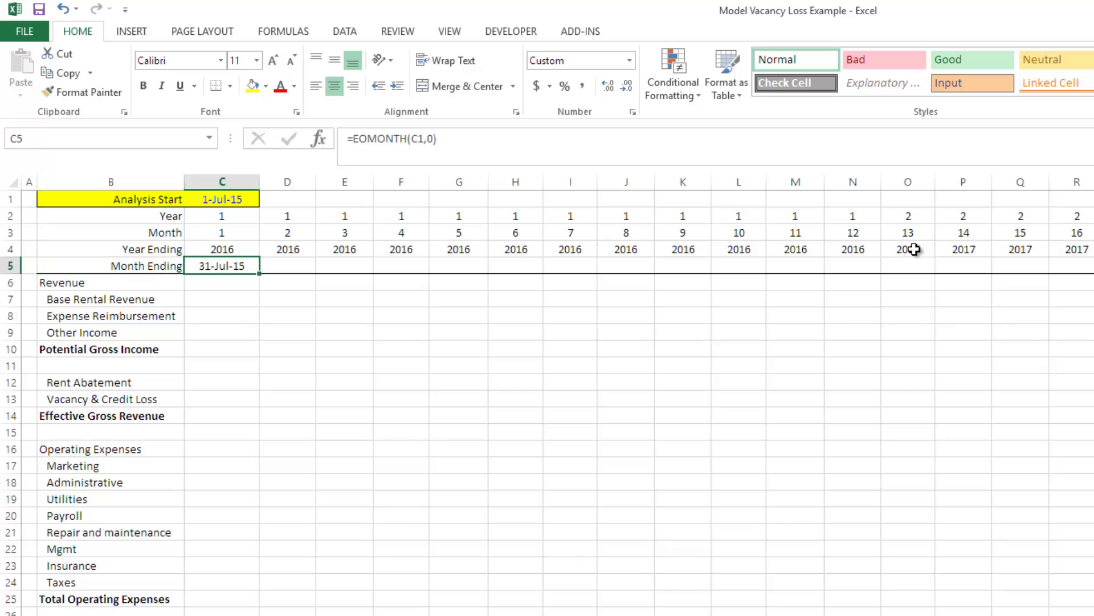
{"action": "key", "text": "Right"}
{"action": "key", "text": "Left"}
Enter =EOMONTH(C5,1) in D5 to get the next month-end date, 31-Aug-15.
{"action": "key", "text": "Right"}
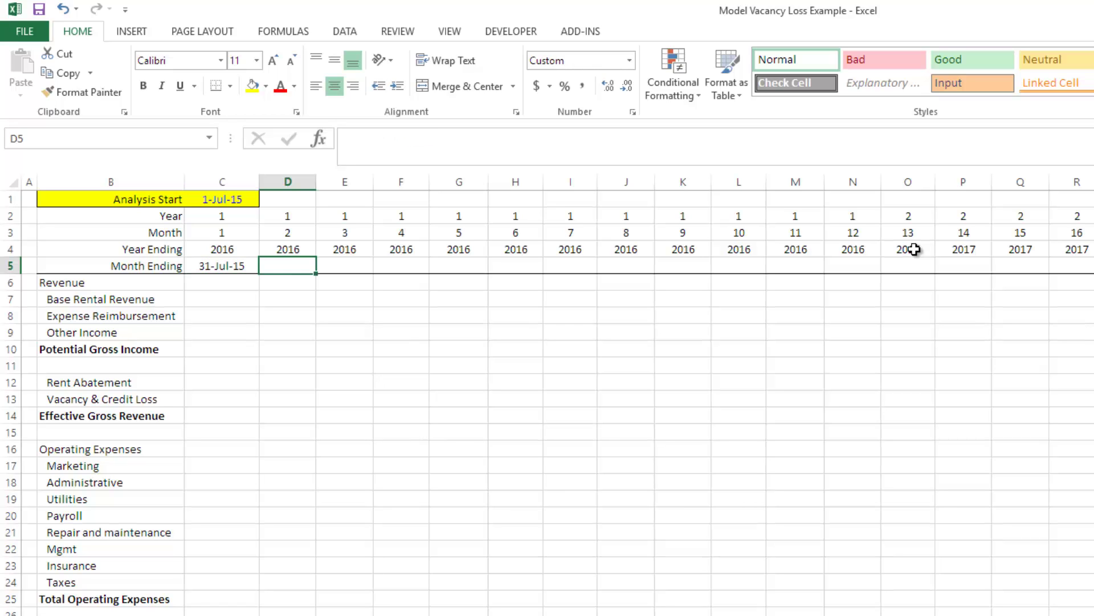
{"action": "type", "text": "=eom"}
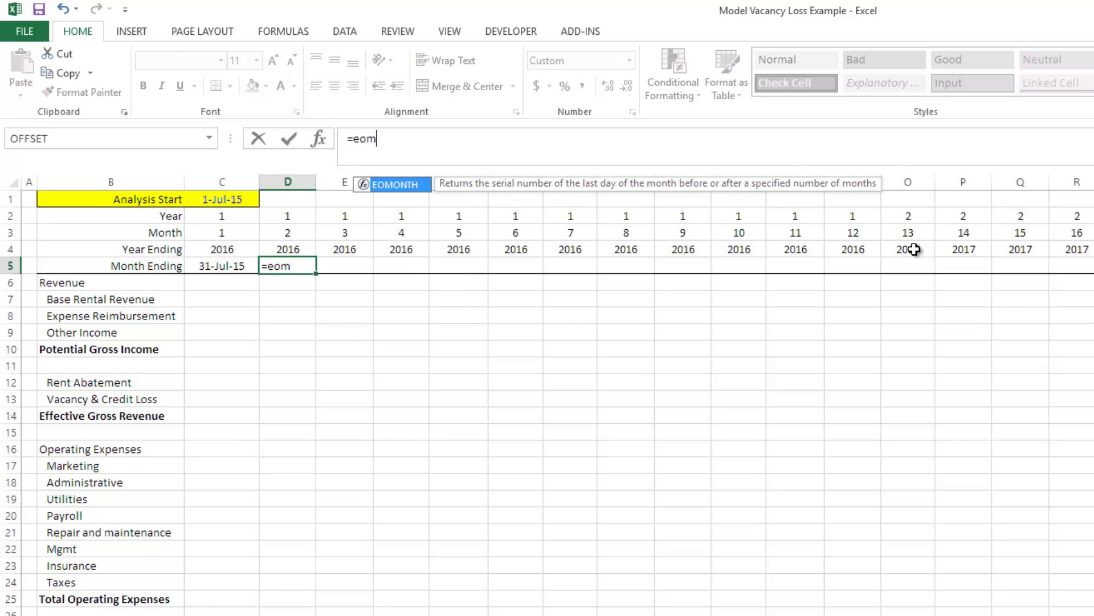
{"action": "key", "text": "Tab"}
{"action": "key", "text": "Left"}
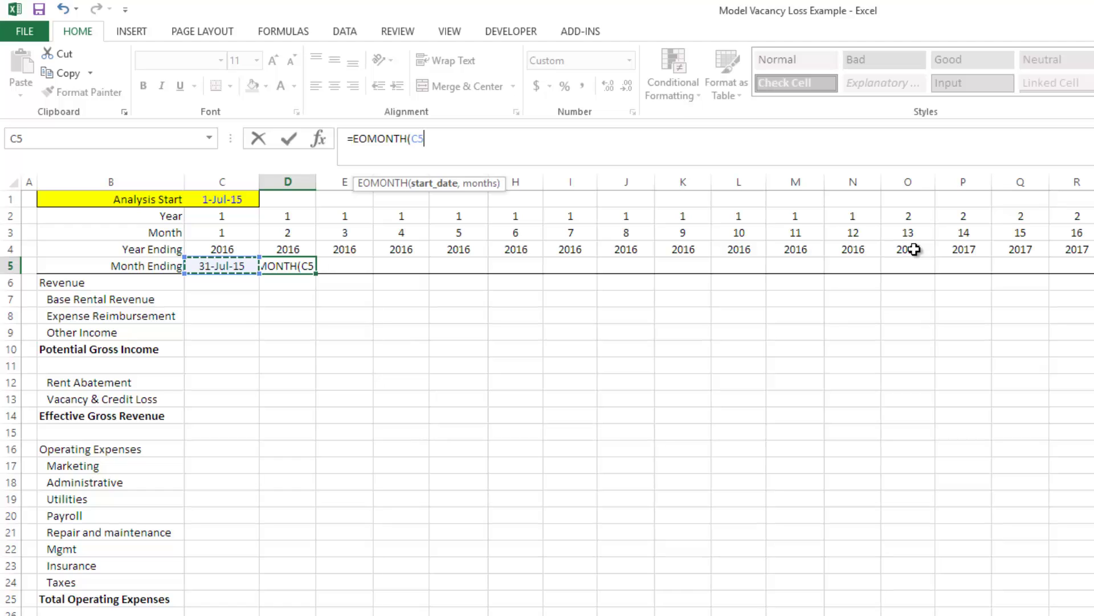
{"action": "type", "text": ",1"}
{"action": "key", "text": "Return"}
Fill the D5 month-end formula right across row 5 to column EP, ending at 30-Jun-27.
{"action": "key", "text": "Up"}
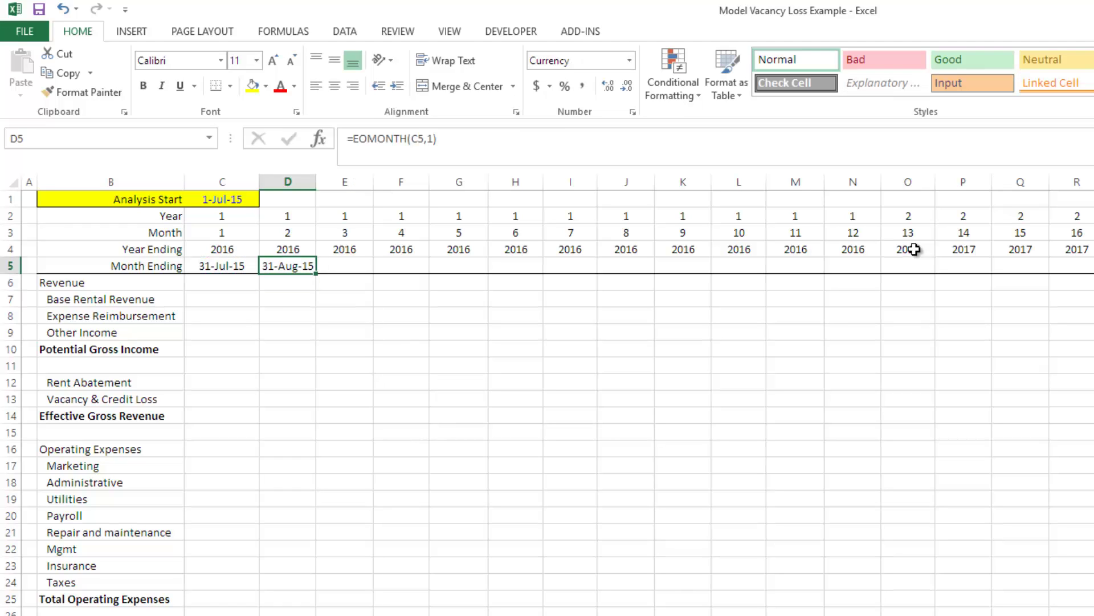
{"action": "key", "text": "Up"}
{"action": "key", "text": "ctrl+Right"}
{"action": "key", "text": "Down"}
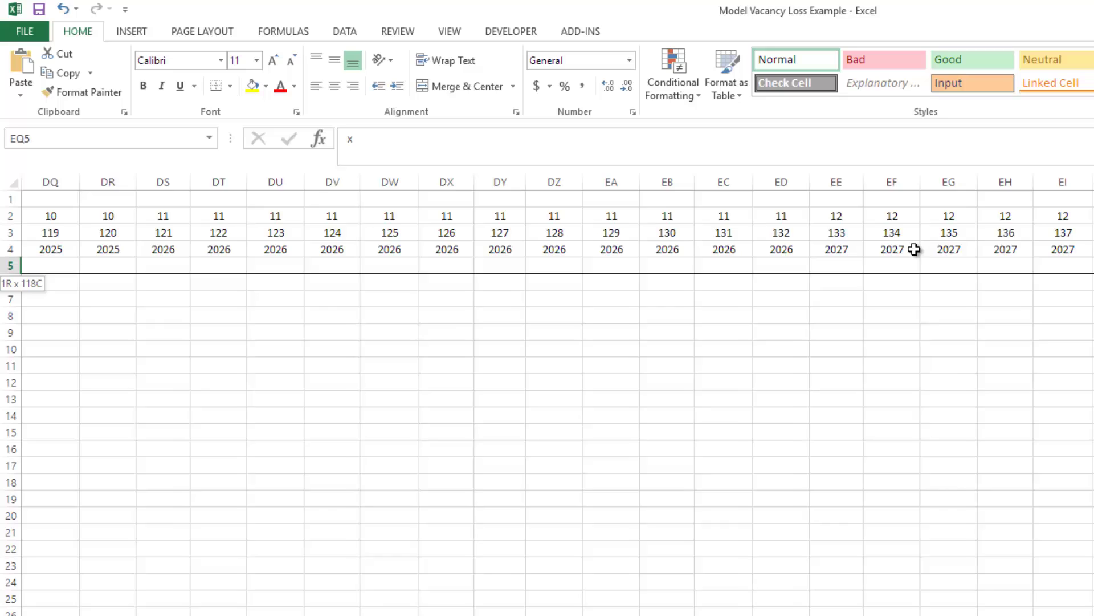
{"action": "key", "text": "Left"}
{"action": "key", "text": "ctrl+shift+Left"}
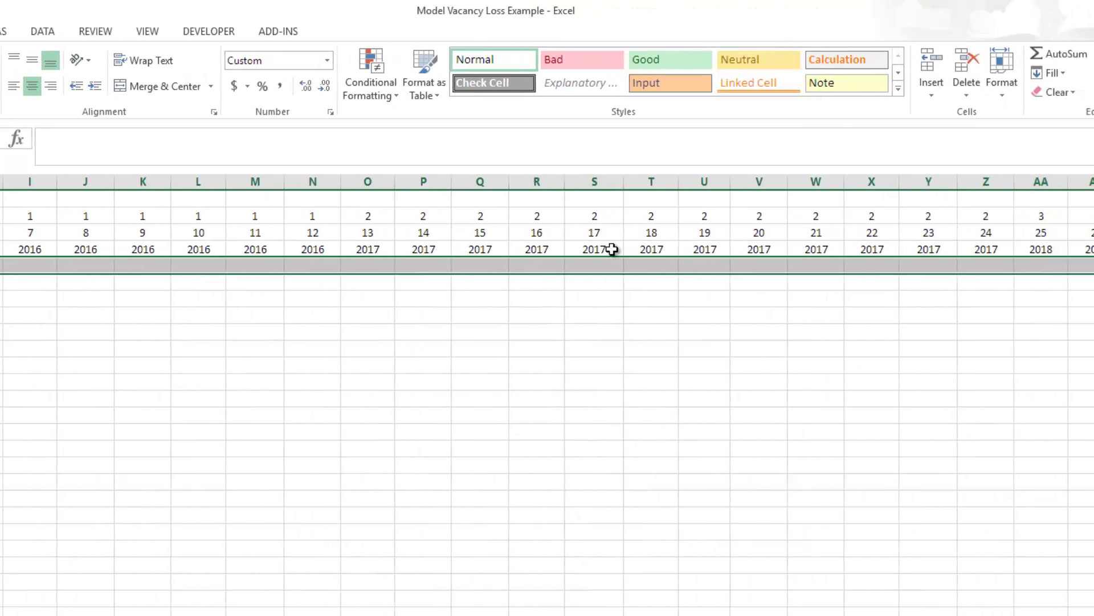
{"action": "key", "text": "ctrl+r"}
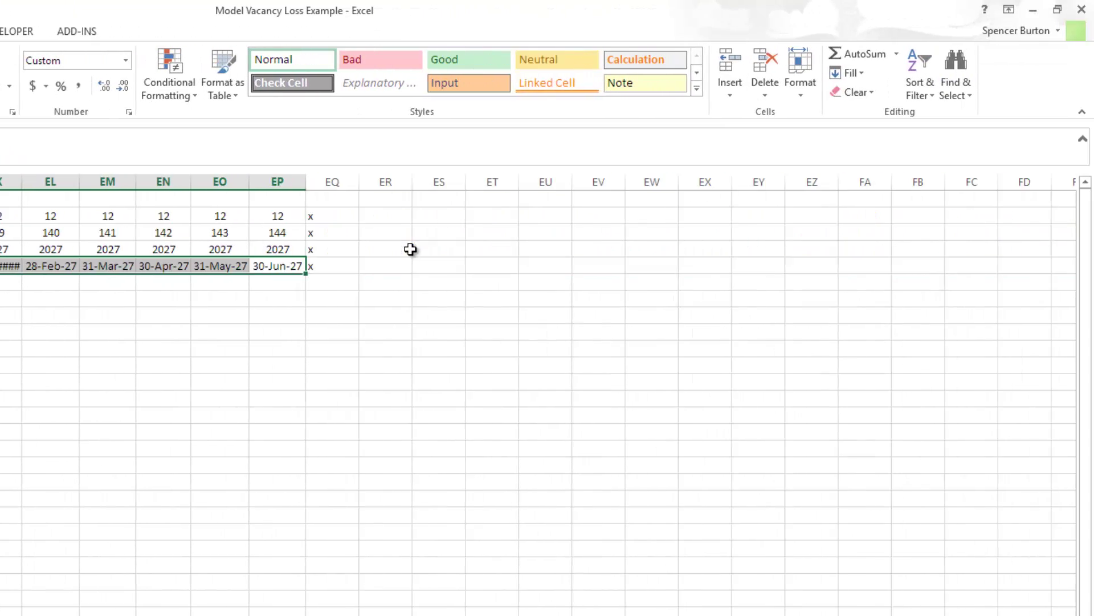
{"action": "key", "text": "ctrl+Left"}
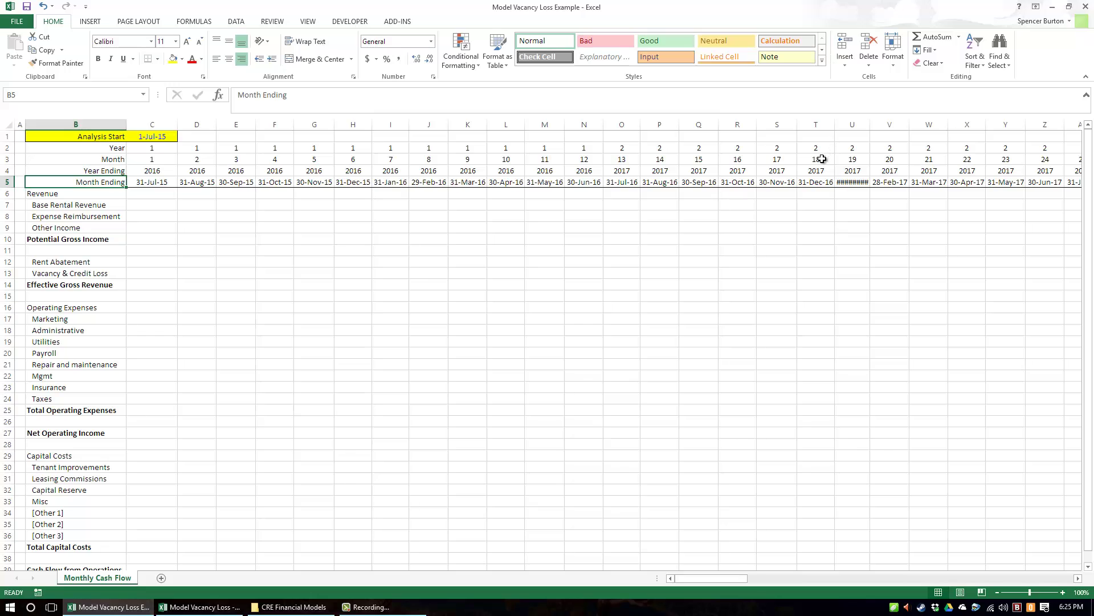
{"action": "left_click", "coordinate": [159, 181]}
{"action": "left_click_drag", "start_coordinate": [160, 149], "coordinate": [197, 177]}
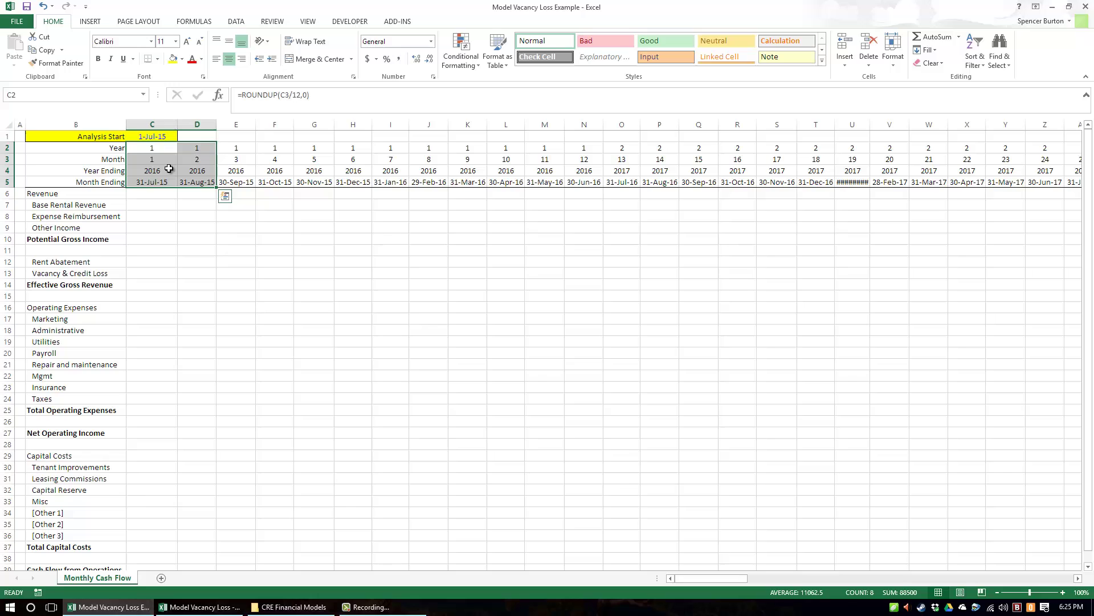
{"action": "left_click", "coordinate": [161, 170]}
{"action": "left_click", "coordinate": [163, 148]}
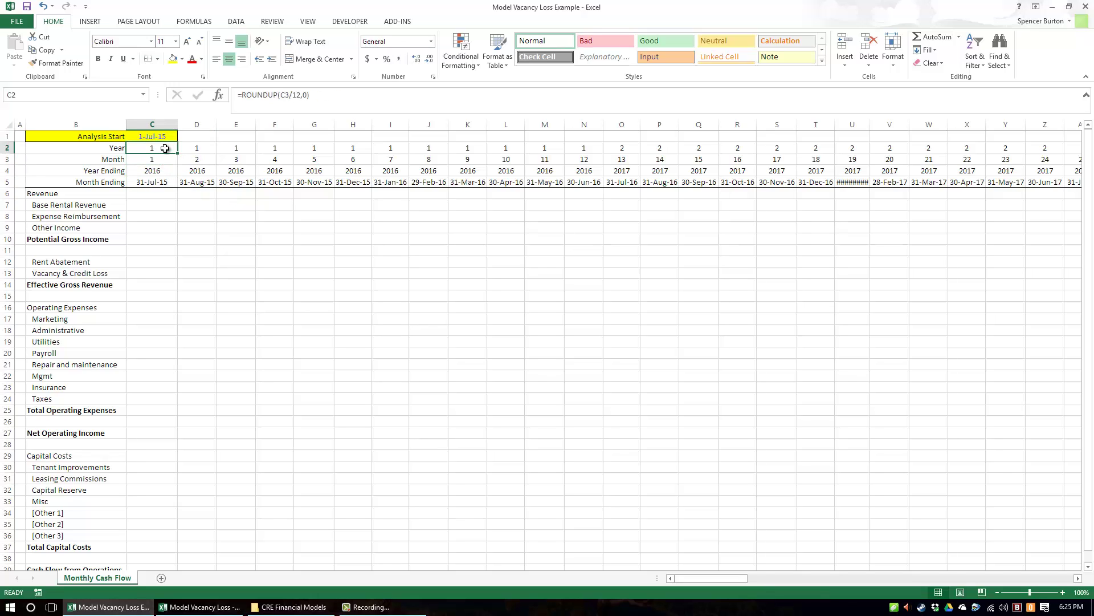
{"action": "left_click", "coordinate": [169, 180]}
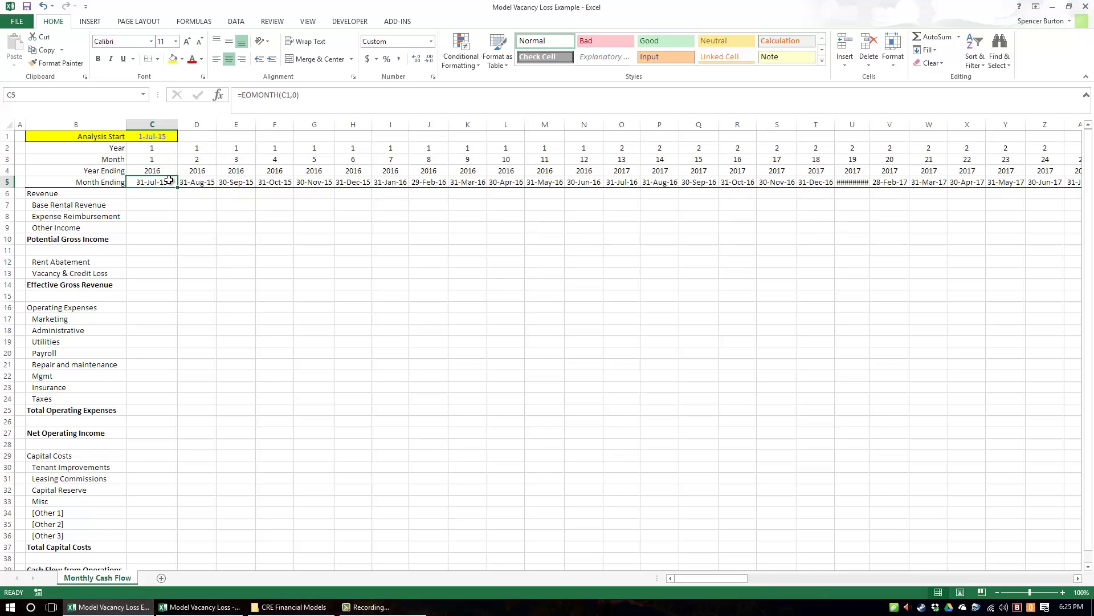
{"action": "left_click", "coordinate": [160, 149]}
{"action": "key", "text": "shift+Down"}
{"action": "key", "text": "shift+Down"}
{"action": "key", "text": "shift+Down"}
{"action": "key", "text": "shift+Right"}
{"action": "key", "text": "shift+Right"}
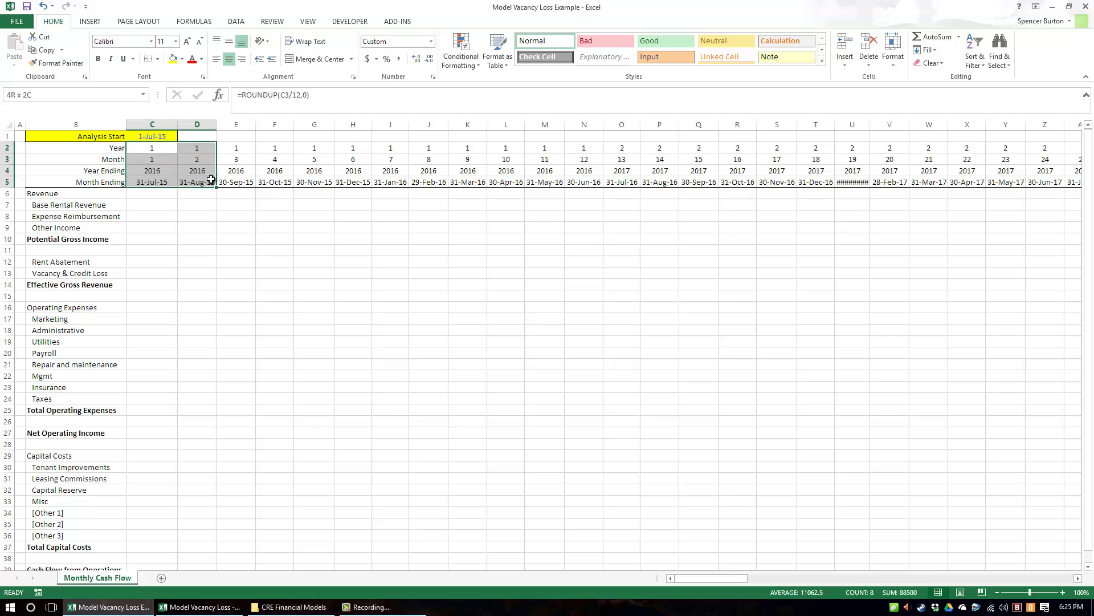
{"action": "left_click", "coordinate": [139, 159]}
{"action": "left_click", "coordinate": [154, 172]}
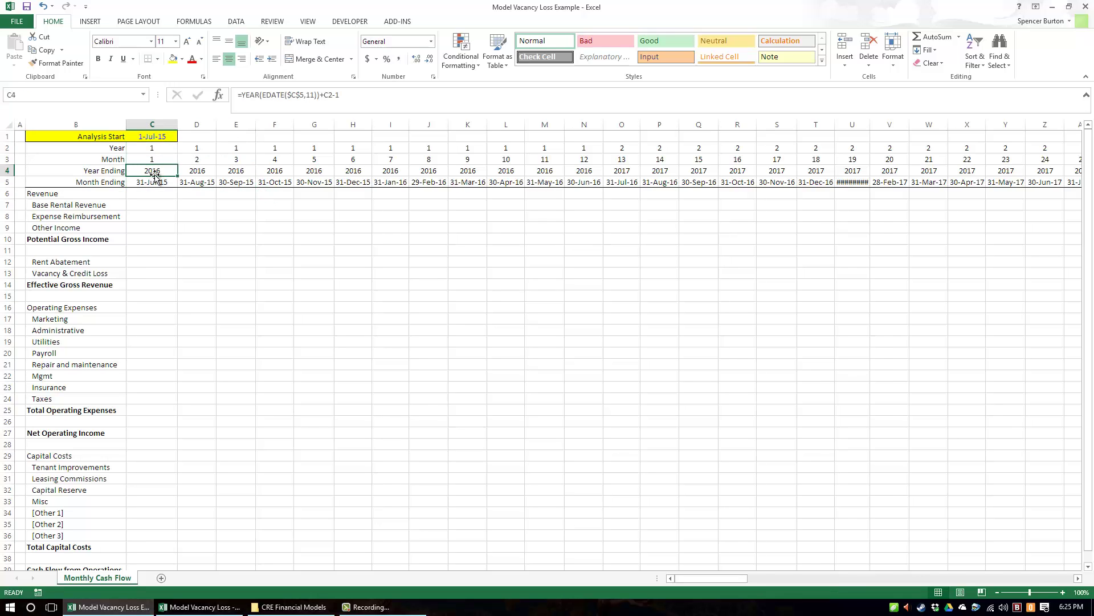